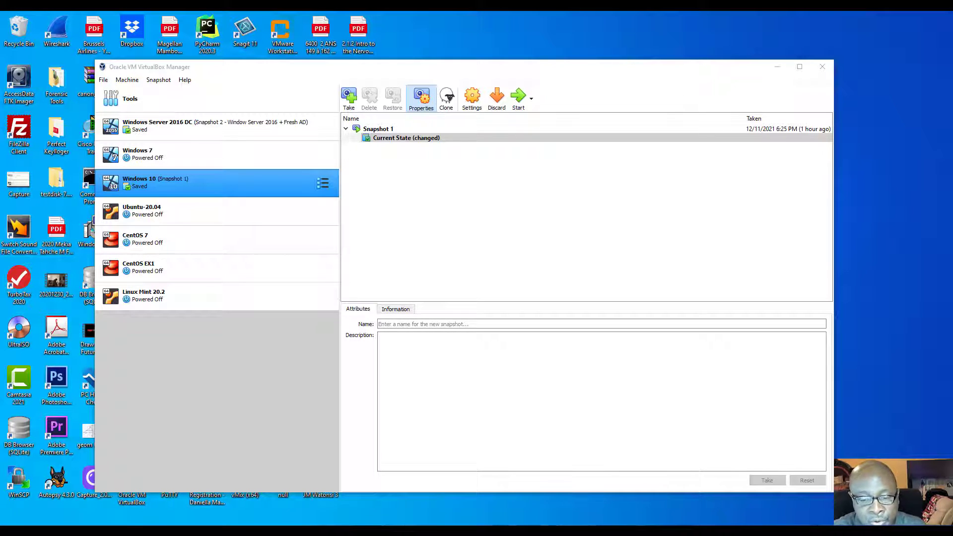
# Step: Start the Windows 10 VM, then bring up the running Windows Server 2016 DC window
pyautogui.hotkey('alt', 'Tab')
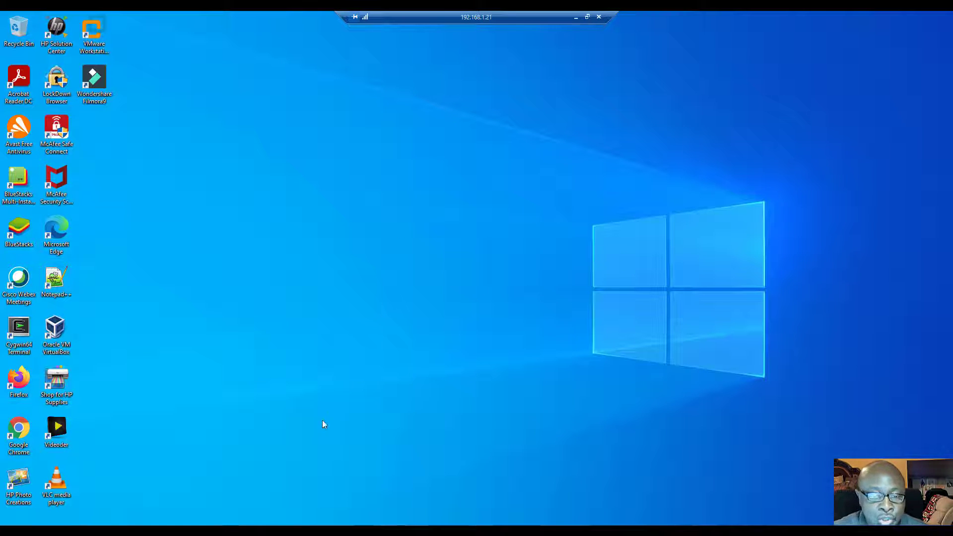
pyautogui.click(576, 17)
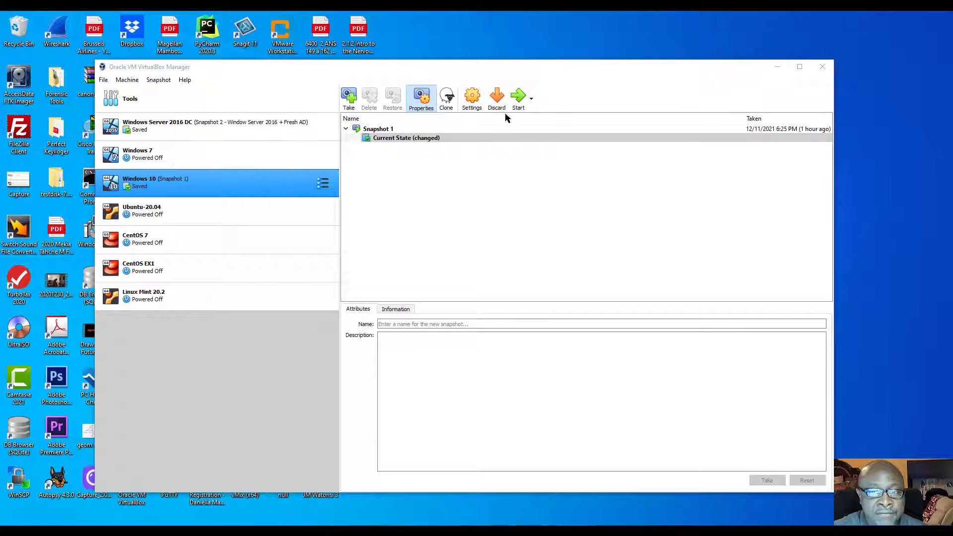
pyautogui.click(518, 97)
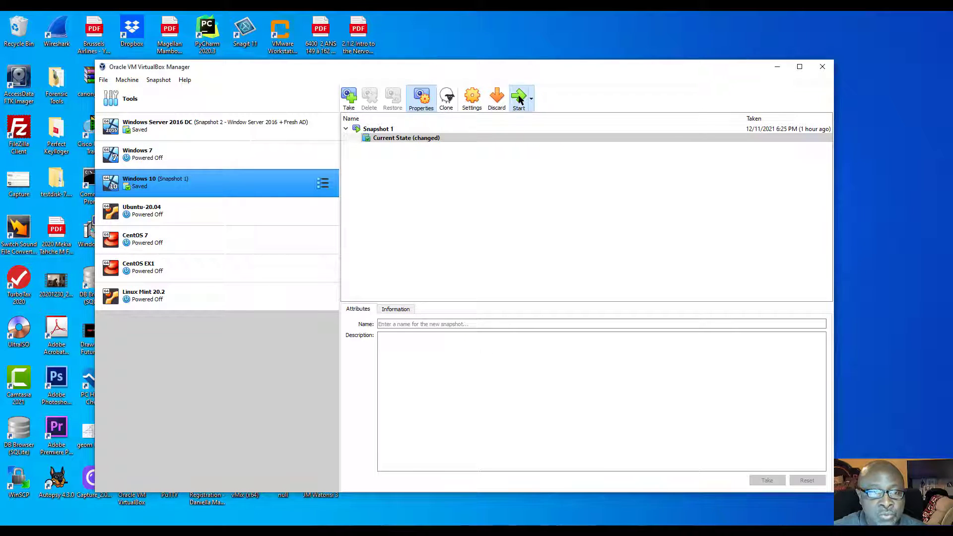
pyautogui.click(179, 124)
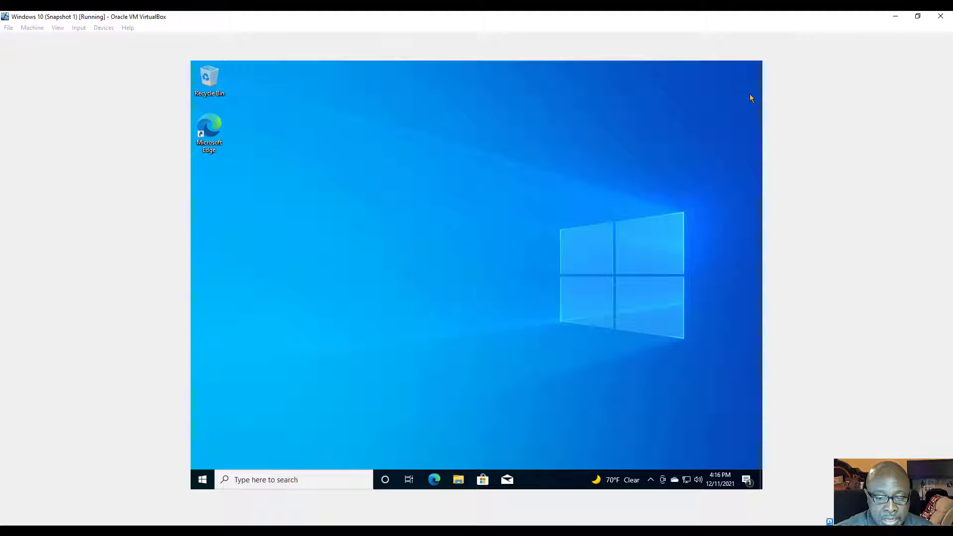
pyautogui.click(482, 517)
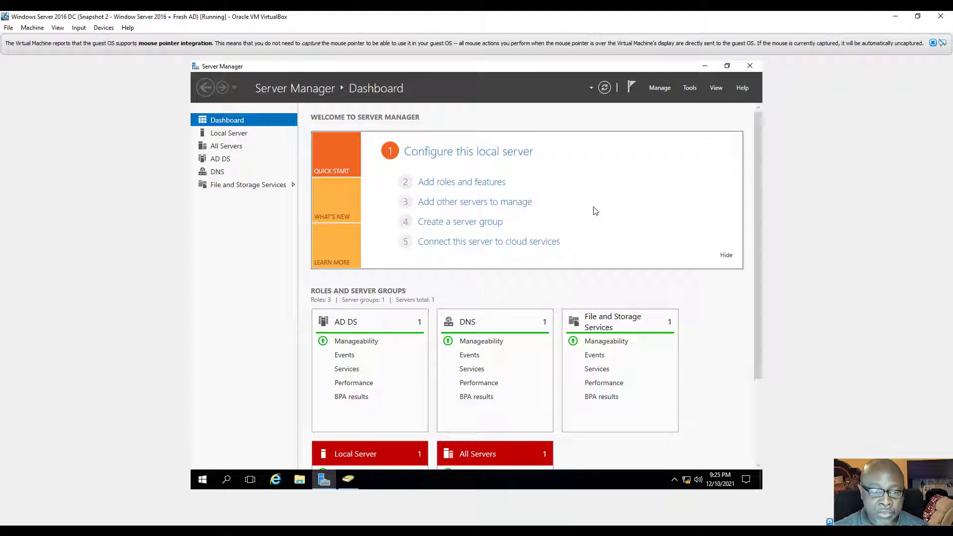
# Step: Launch Active Directory Users and Computers from Server Manager's Tools menu
pyautogui.click(691, 88)
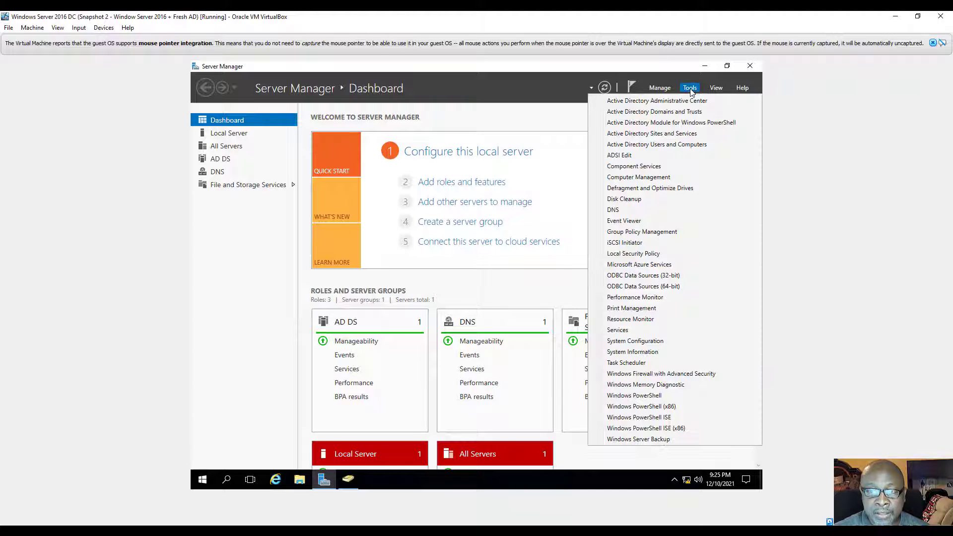
pyautogui.click(648, 145)
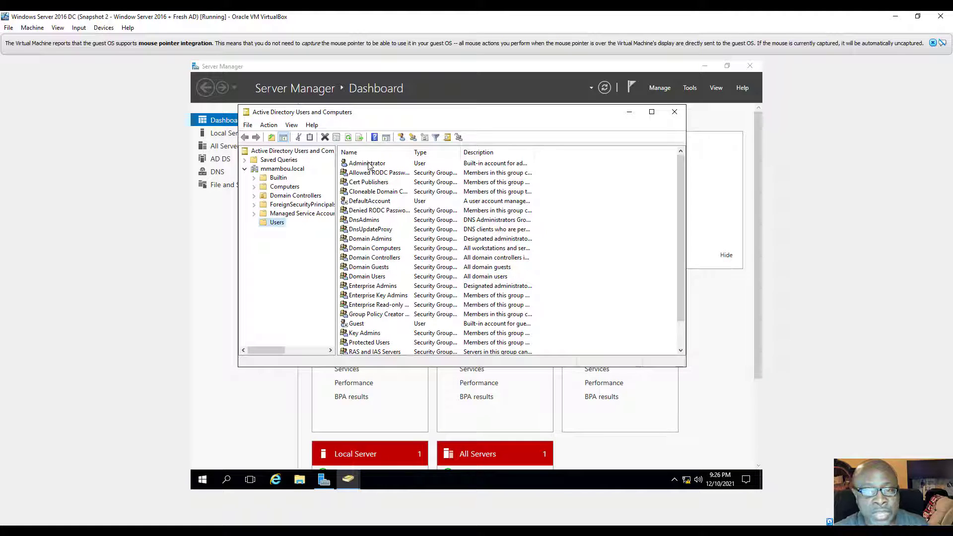
pyautogui.rightClick(369, 165)
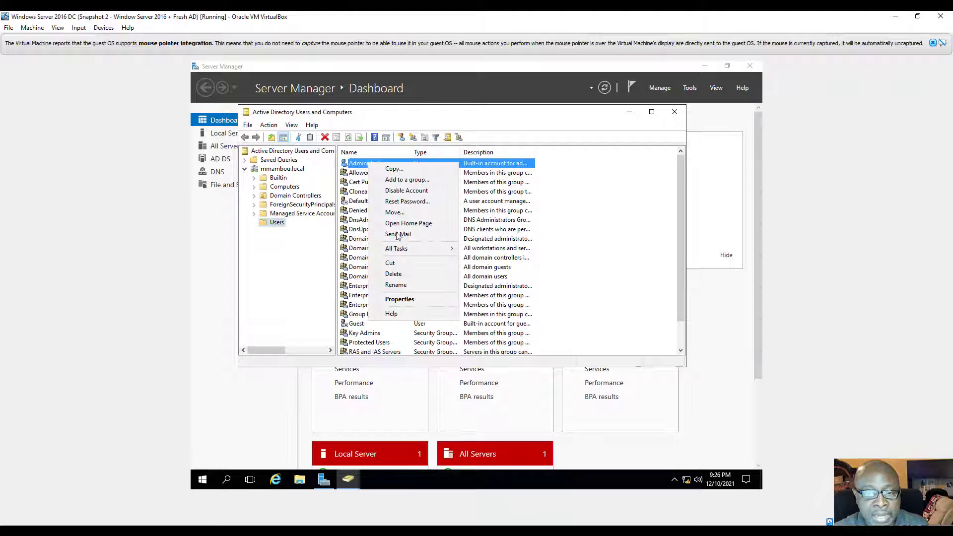
pyautogui.click(399, 298)
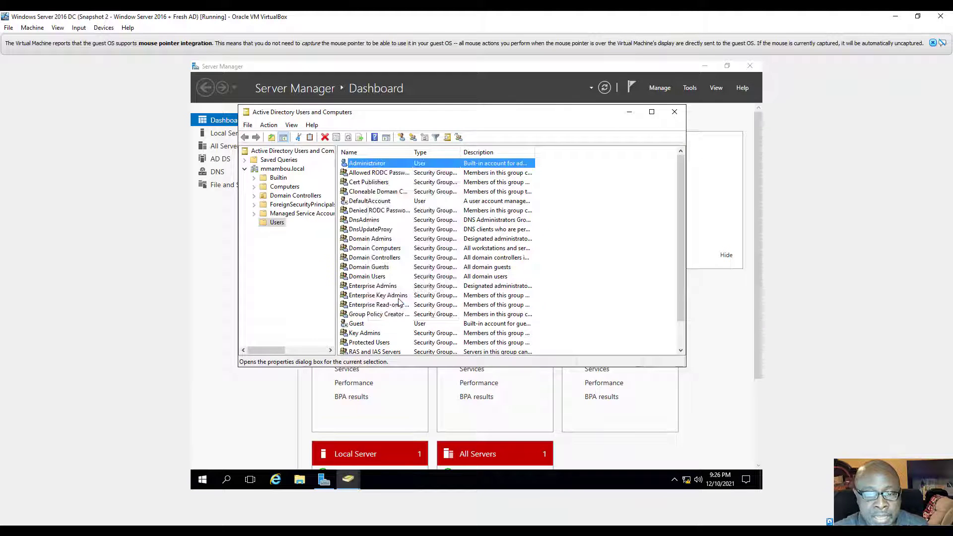
pyautogui.click(395, 128)
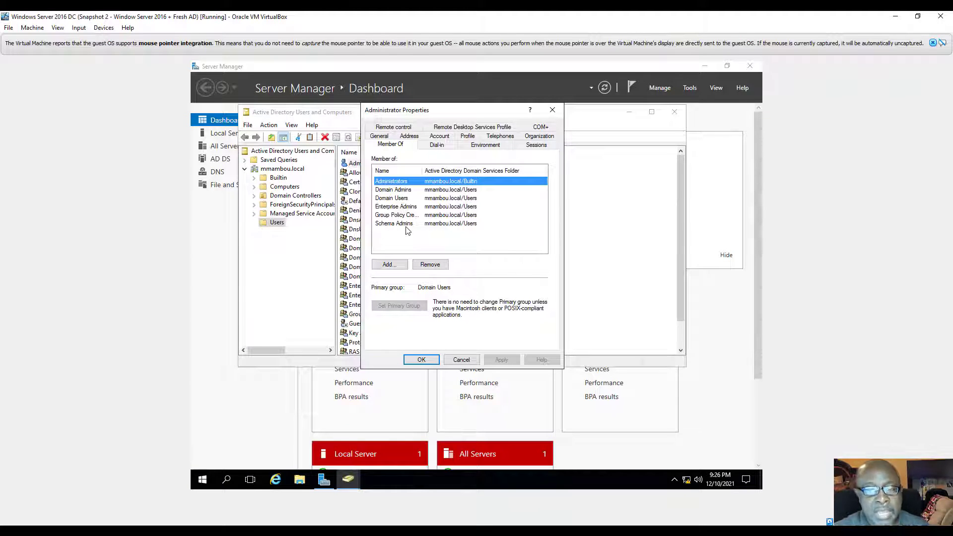
pyautogui.click(422, 360)
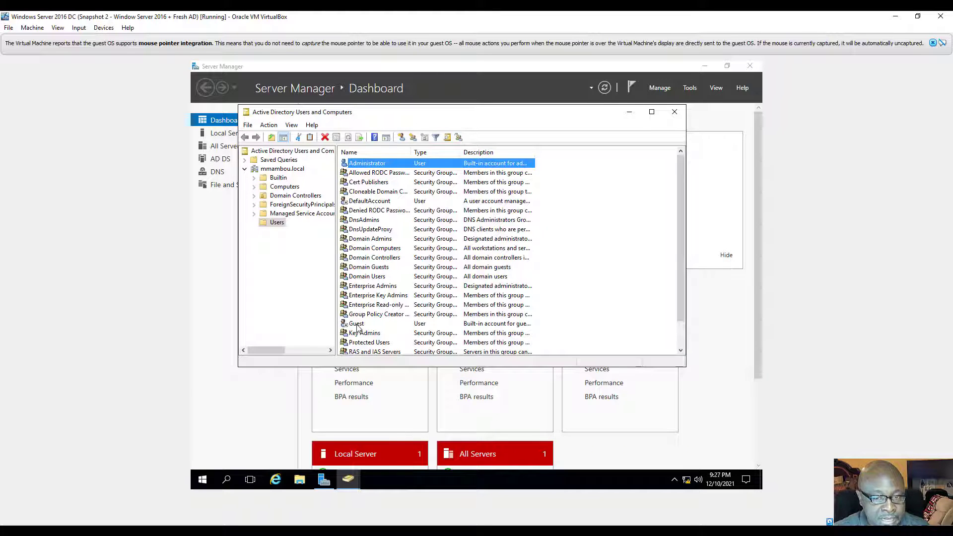
# Step: Browse the Computers and Domain Controllers containers, then close Active Directory Users and Computers
pyautogui.scroll(-1, 356, 328)
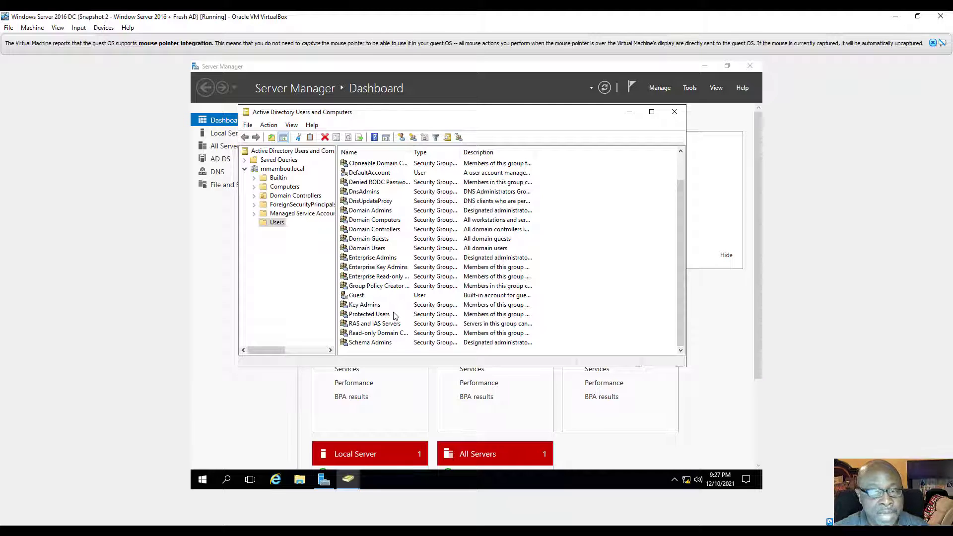
pyautogui.press('Home')
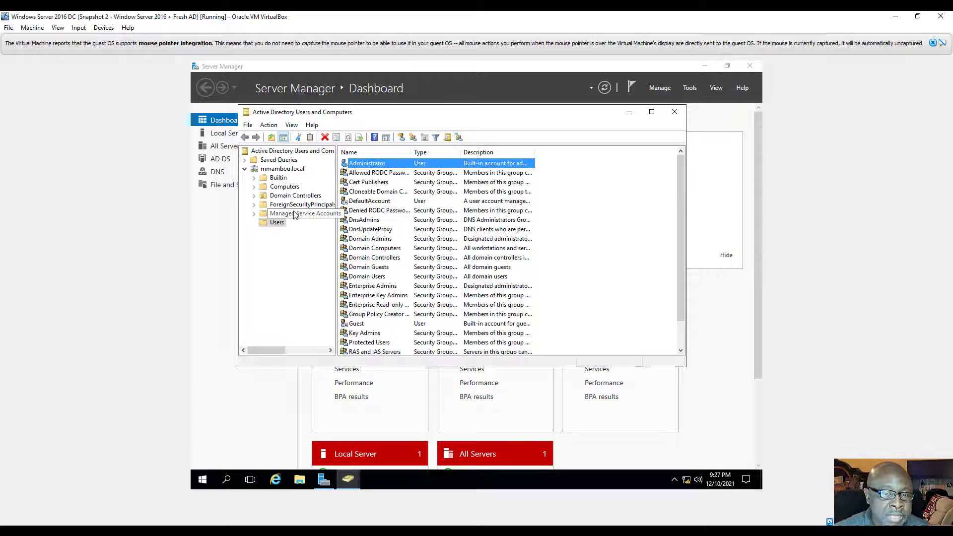
pyautogui.click(291, 187)
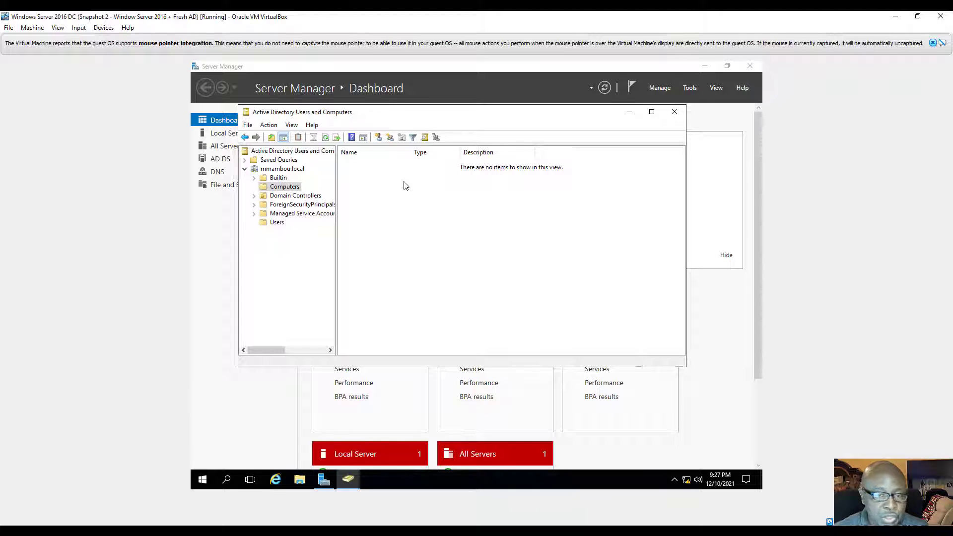
pyautogui.click(281, 199)
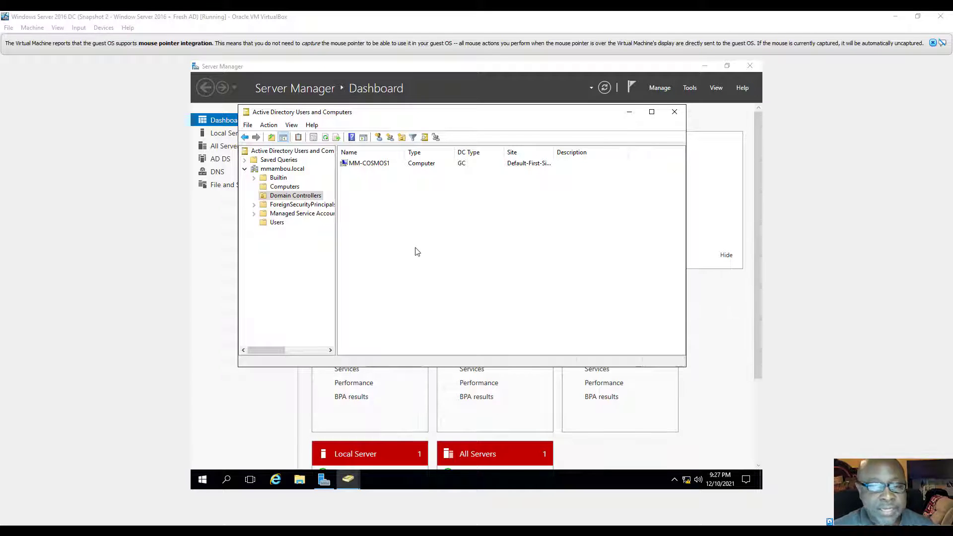
pyautogui.click(674, 114)
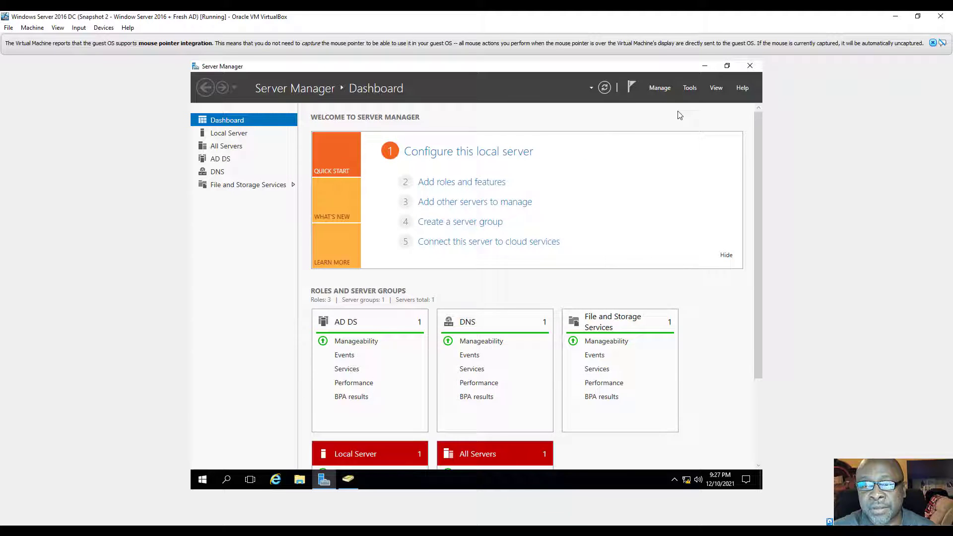
# Step: Relaunch Active Directory Users and Computers, select Users and show its New submenu
pyautogui.click(691, 88)
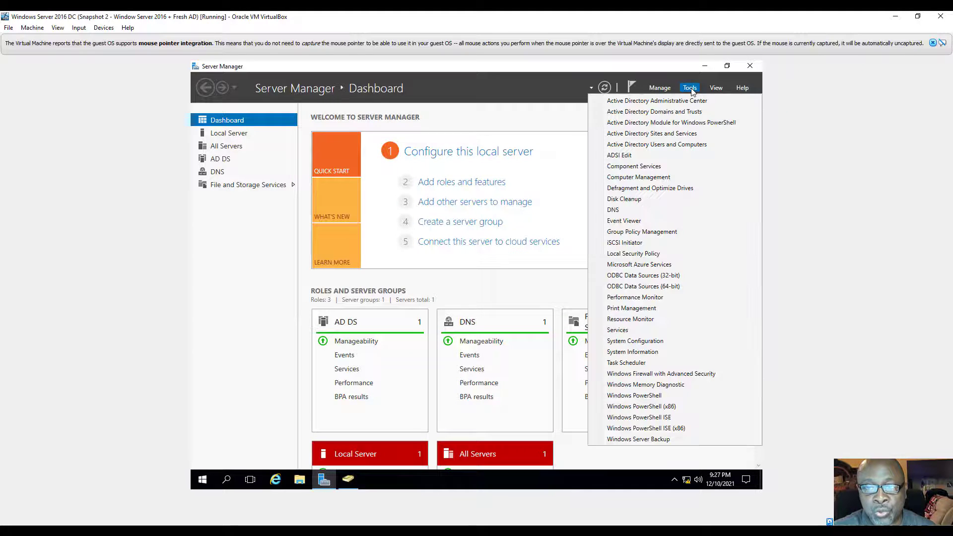
pyautogui.click(653, 145)
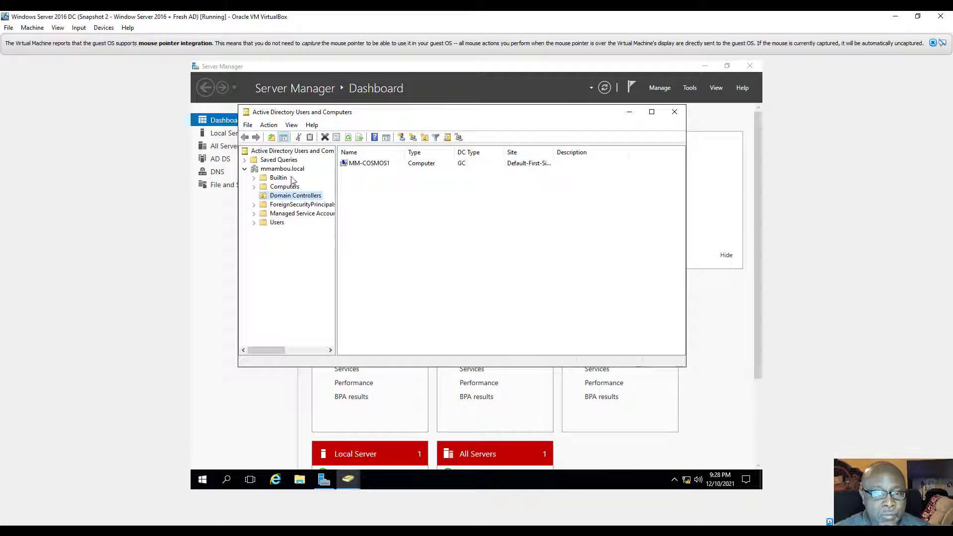
pyautogui.click(276, 223)
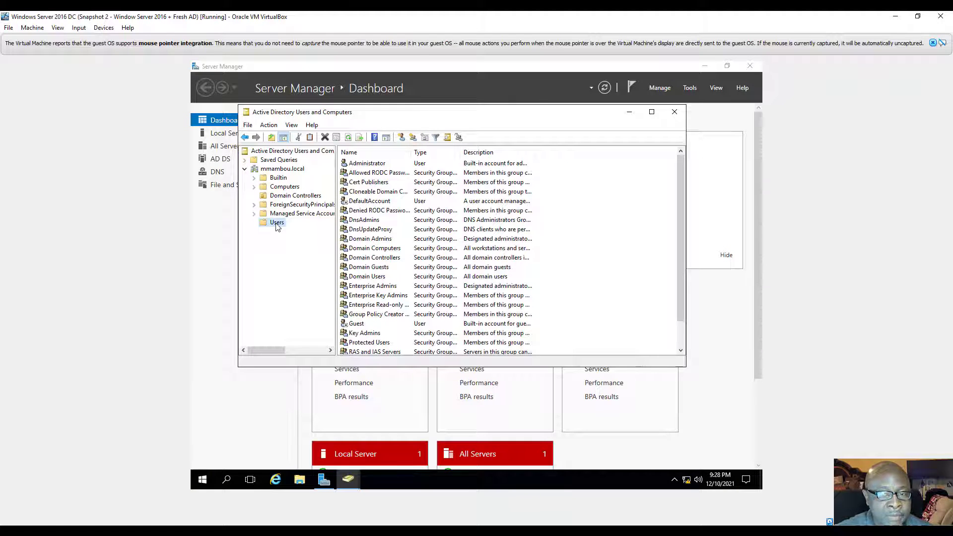
pyautogui.rightClick(277, 225)
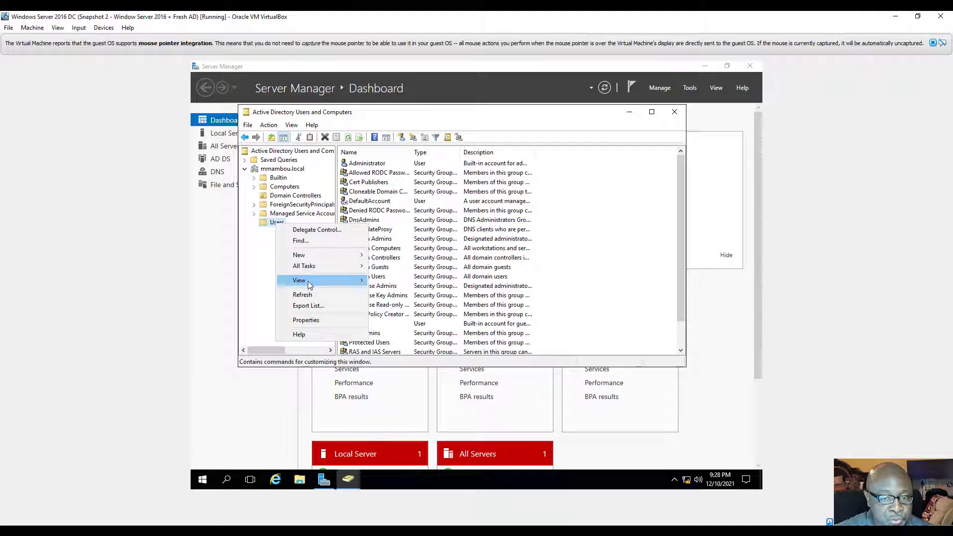
pyautogui.moveTo(321, 283)
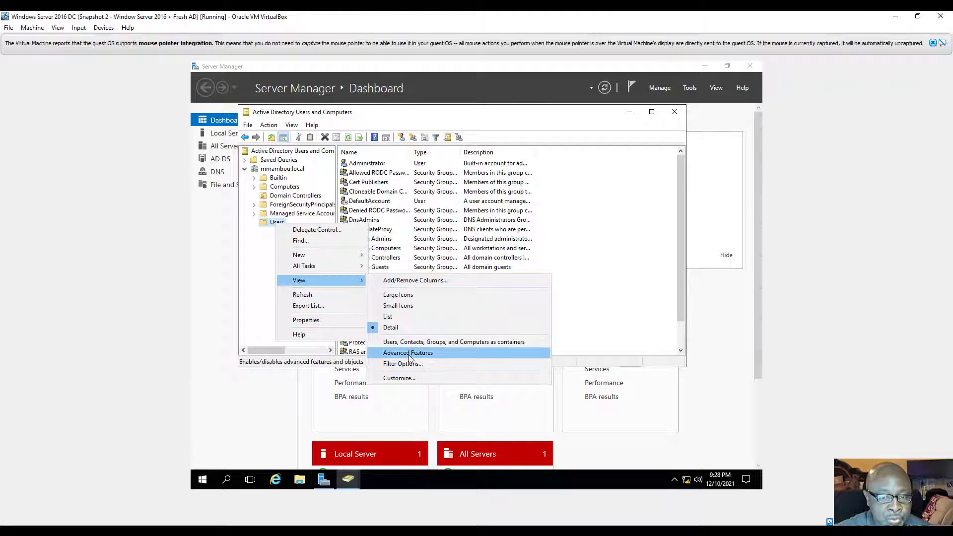
pyautogui.moveTo(317, 256)
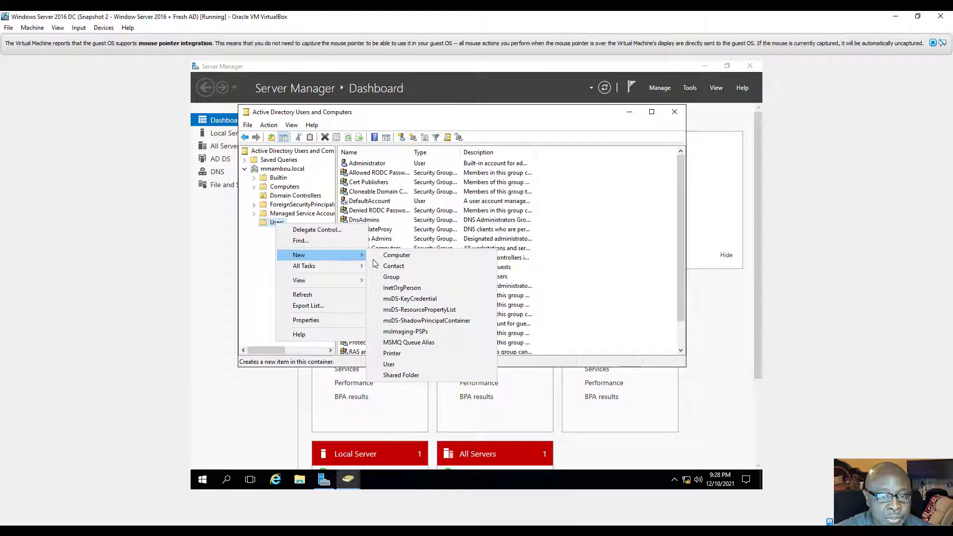
# Step: Start a new user and enter its first name, last name and logon name
pyautogui.click(409, 365)
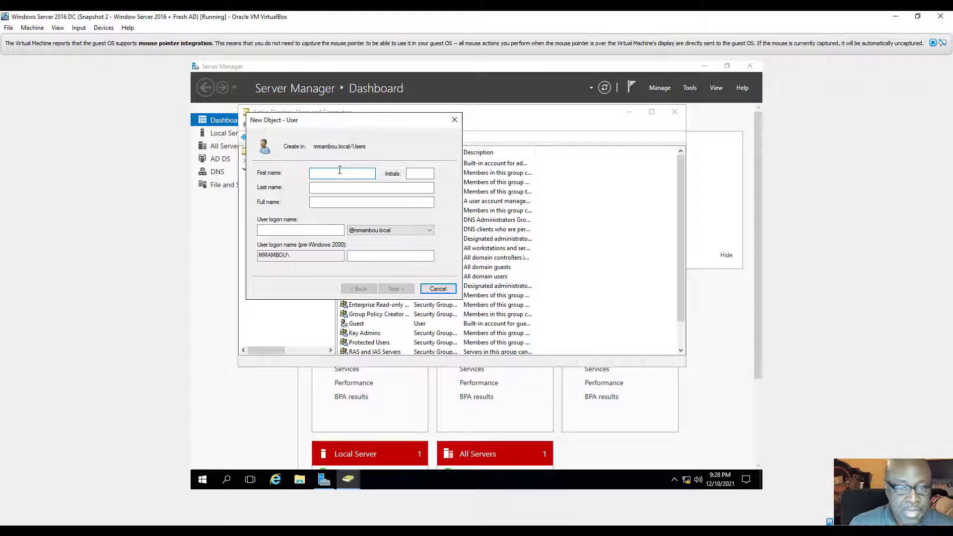
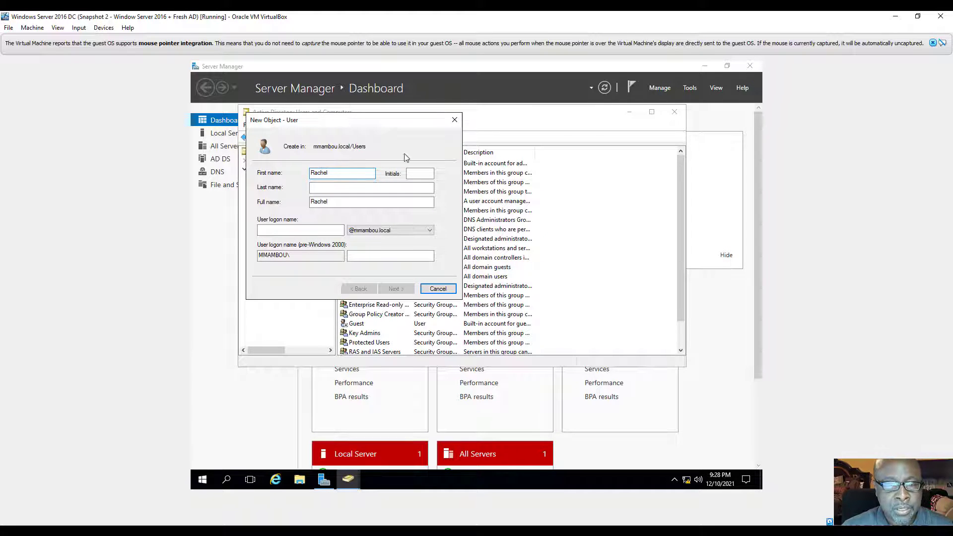
pyautogui.click(338, 187)
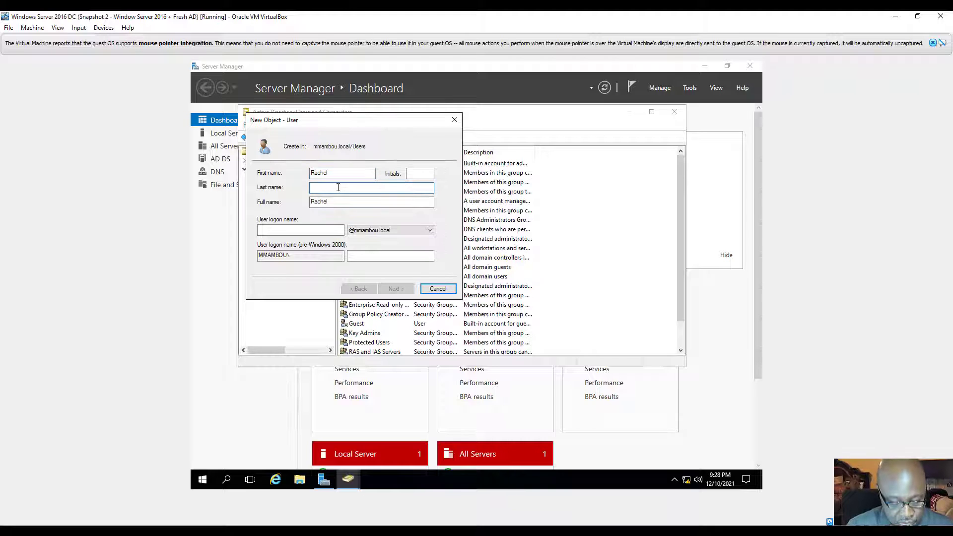
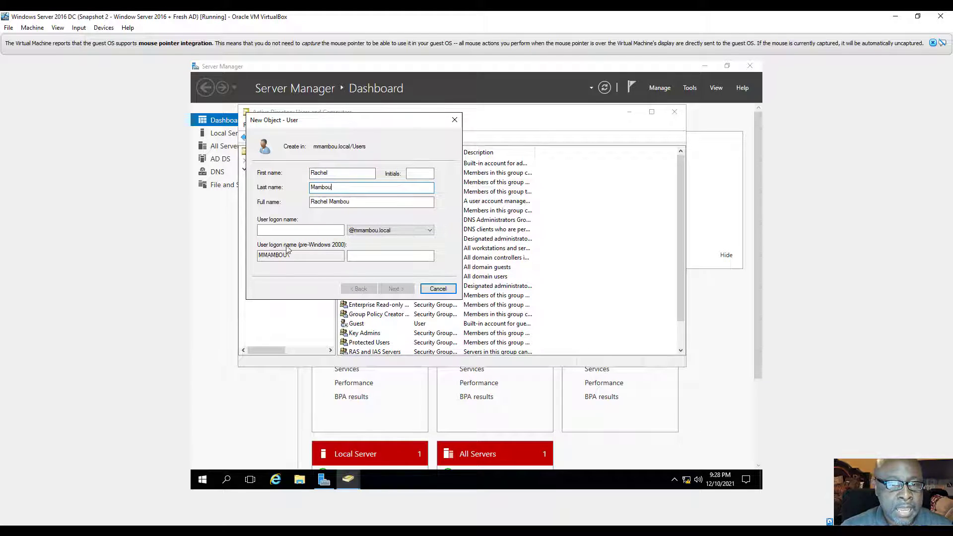
pyautogui.click(301, 229)
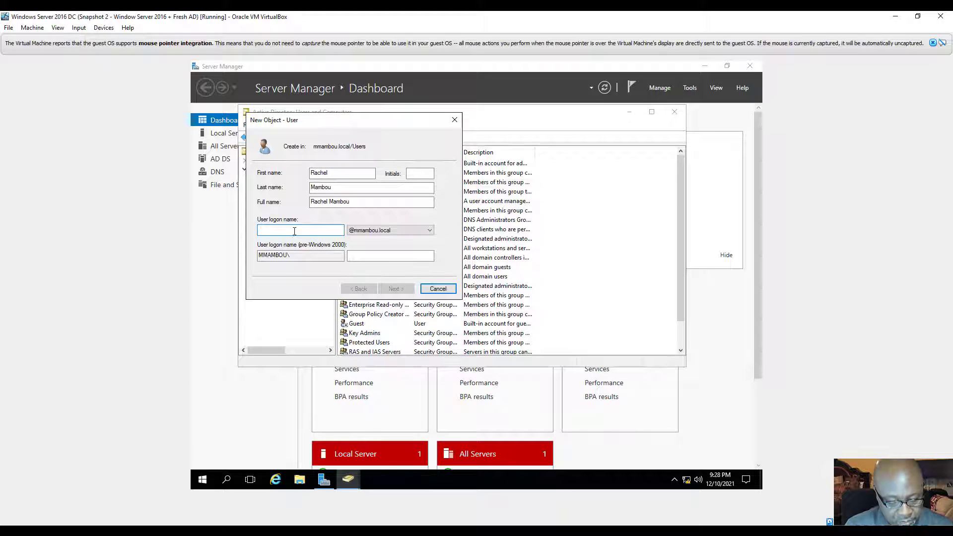
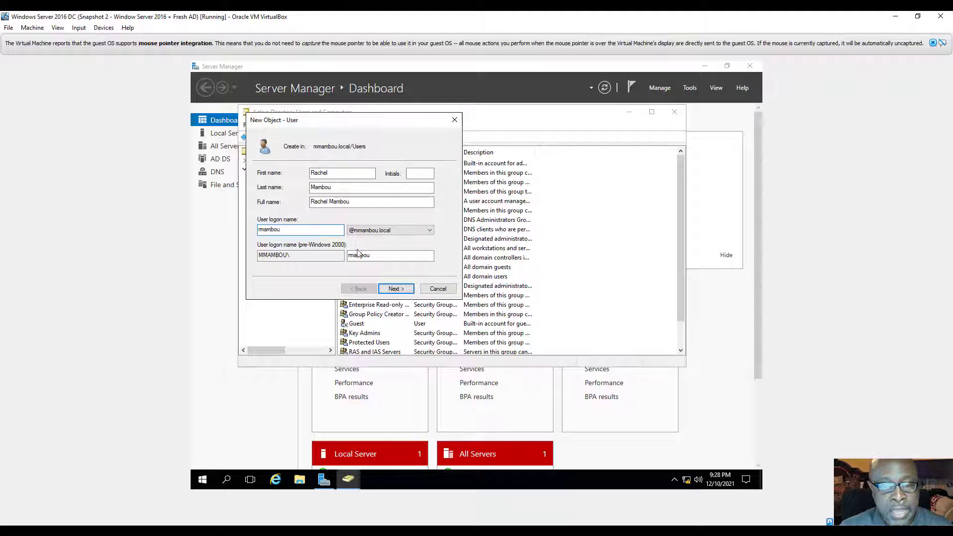
pyautogui.click(400, 293)
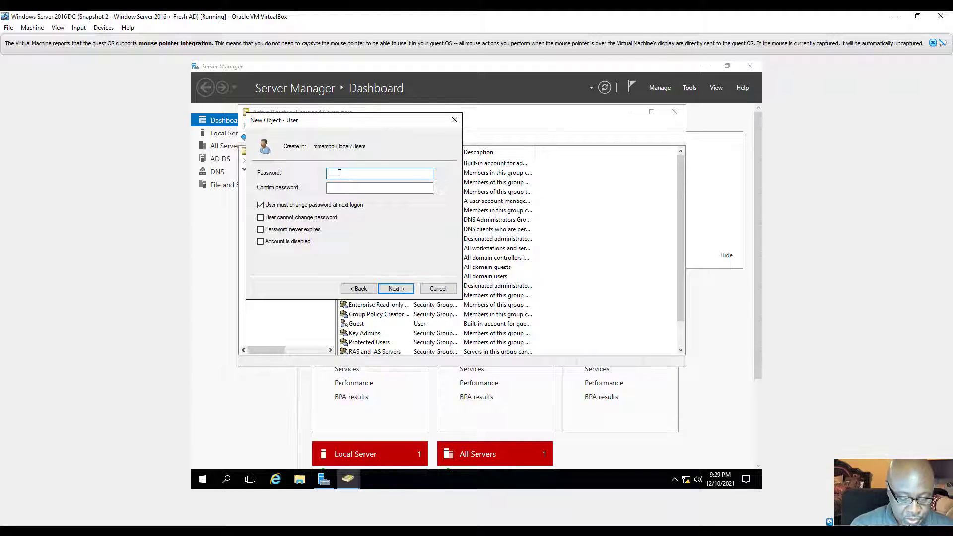
# Step: Type the account password in Password and Confirm password, retyping Password so both match
pyautogui.write('Pa')
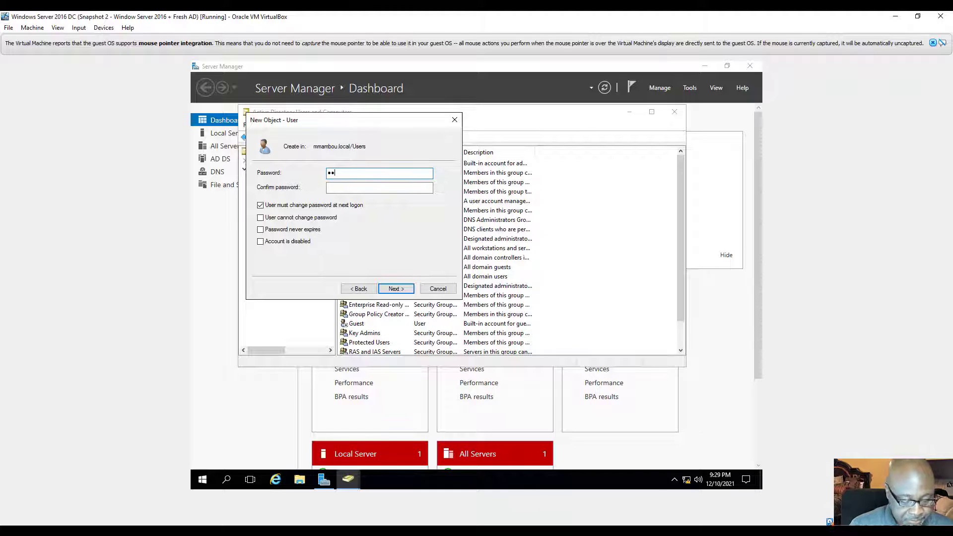
pyautogui.write('ss')
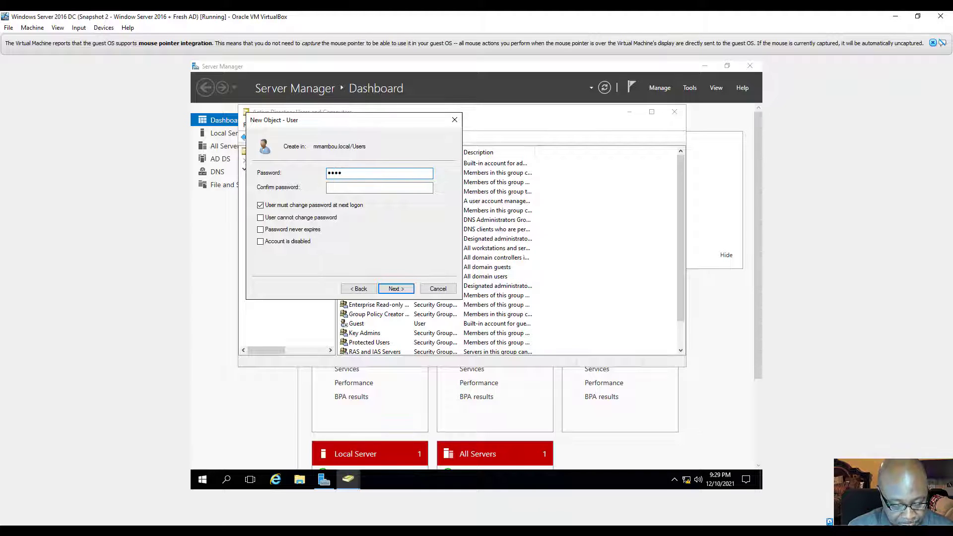
pyautogui.write('wor')
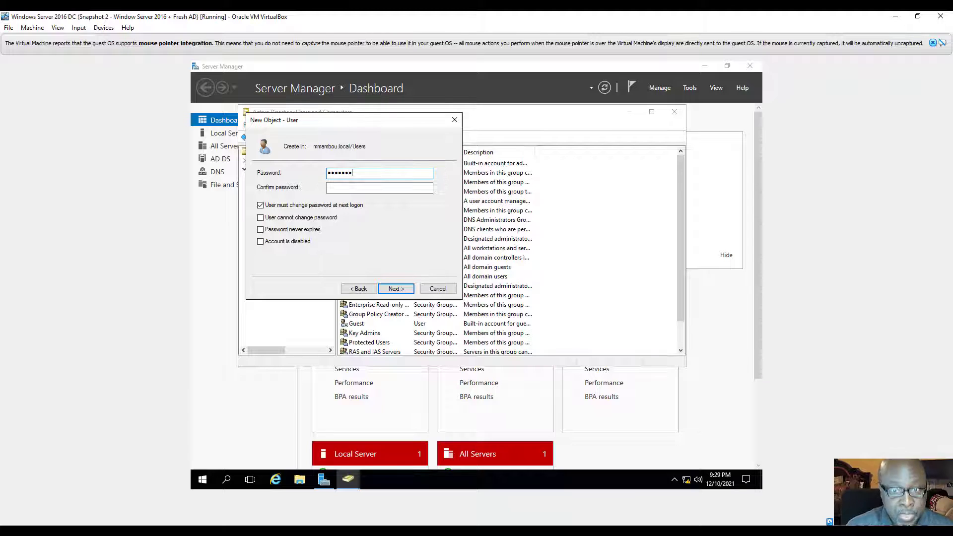
pyautogui.click(340, 188)
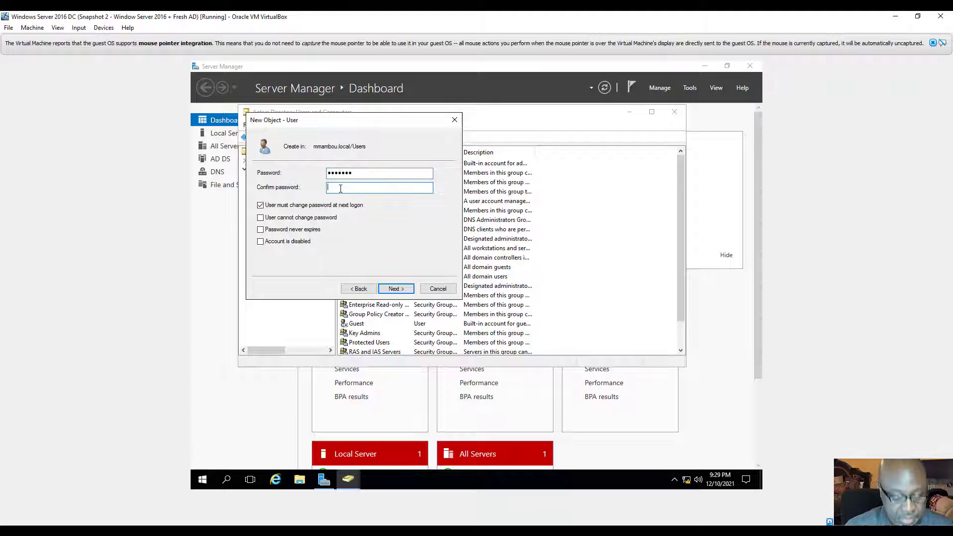
pyautogui.write('P')
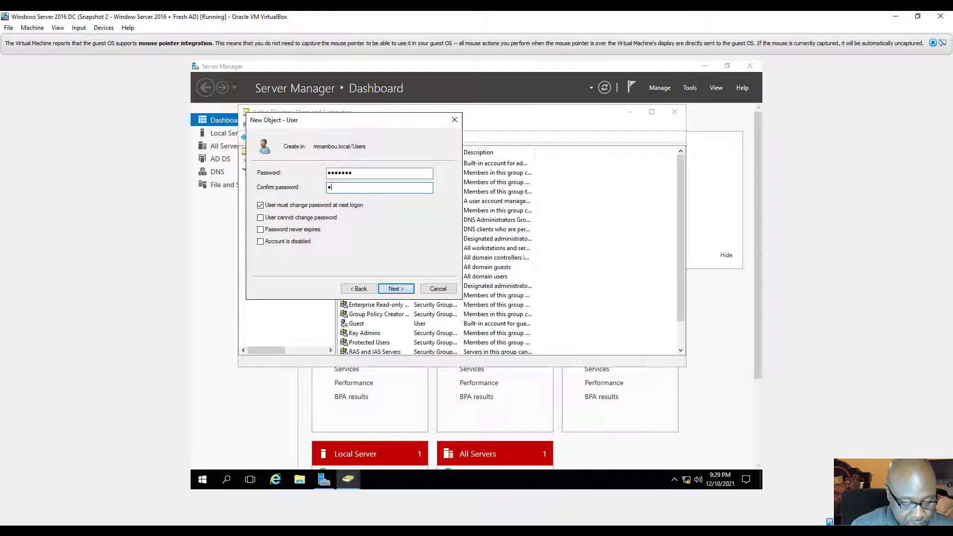
pyautogui.write('ass')
pyautogui.write('•')
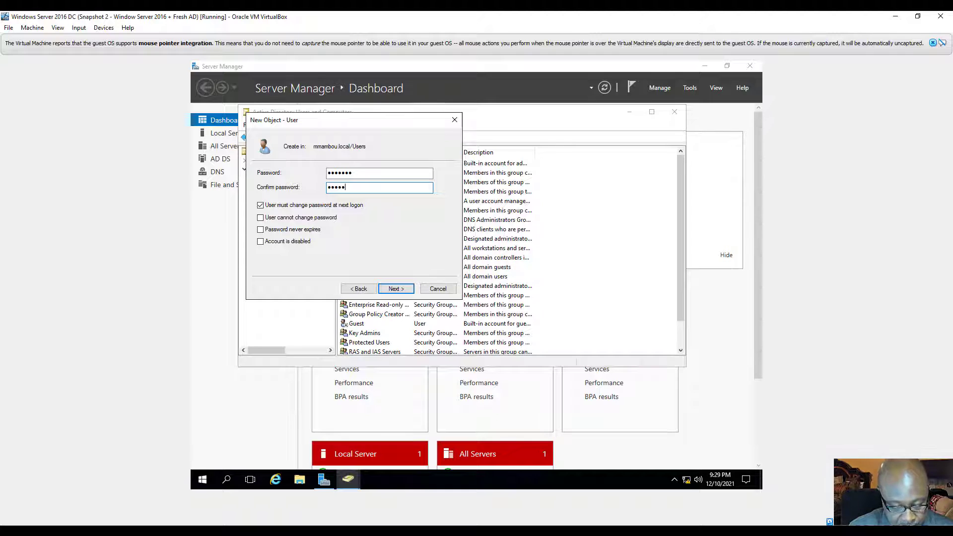
pyautogui.write('•••')
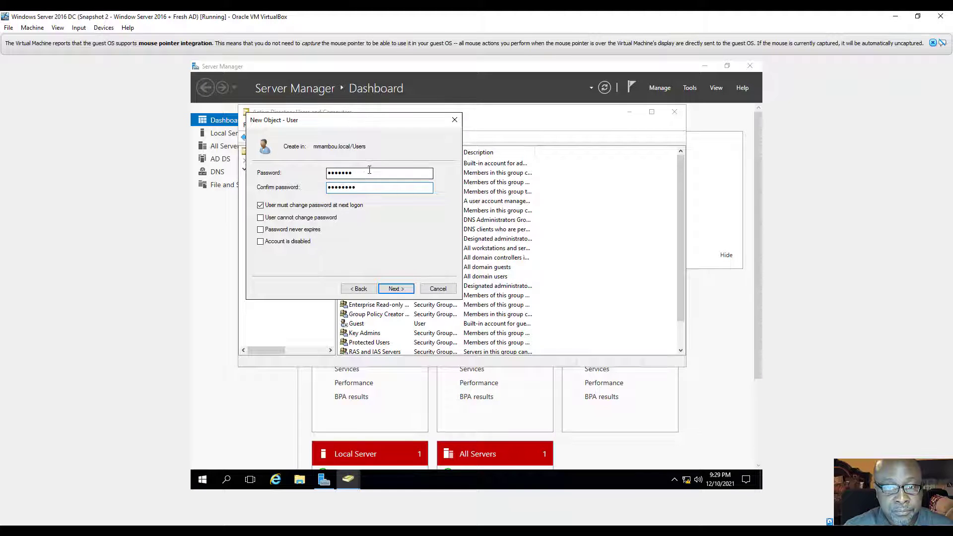
pyautogui.moveTo(356, 173); pyautogui.dragTo(312, 180)
pyautogui.write('•')
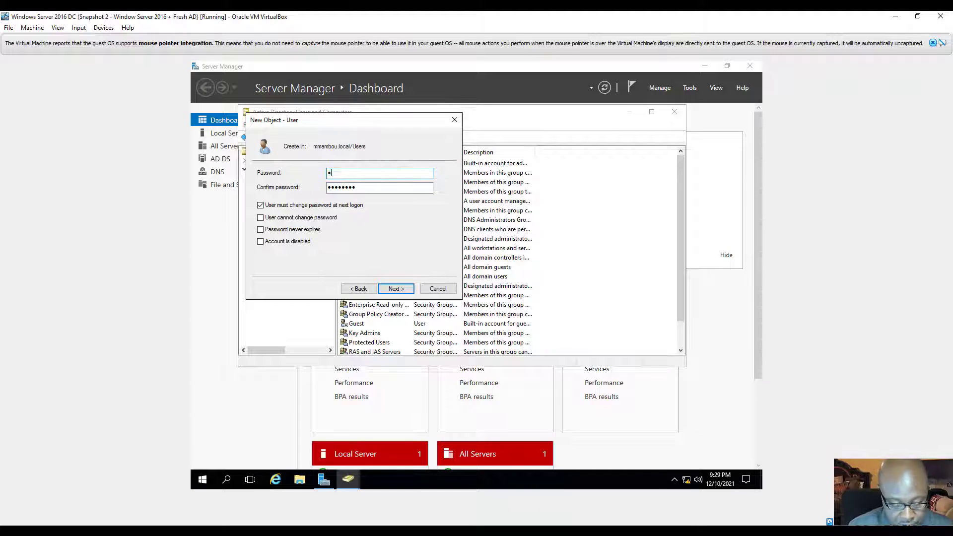
pyautogui.write('•••')
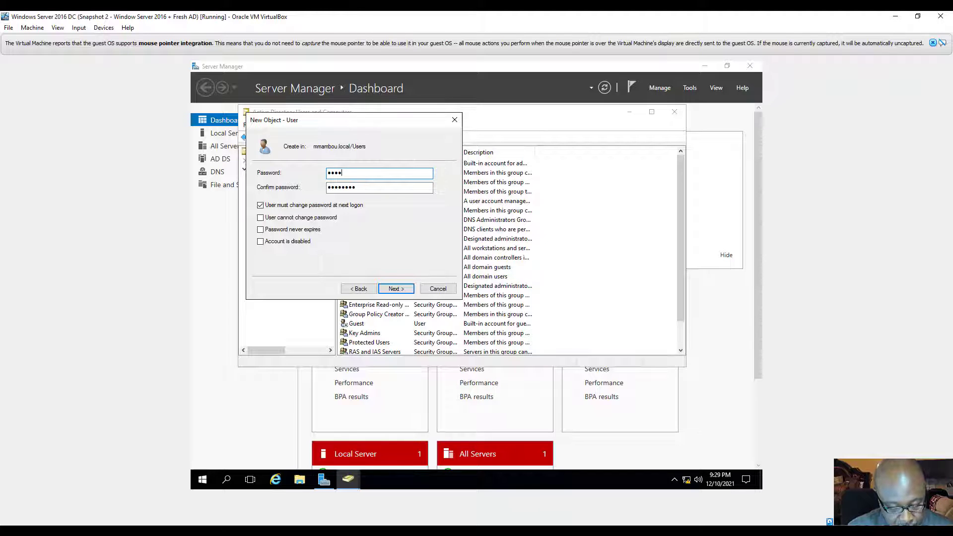
pyautogui.write('••••')
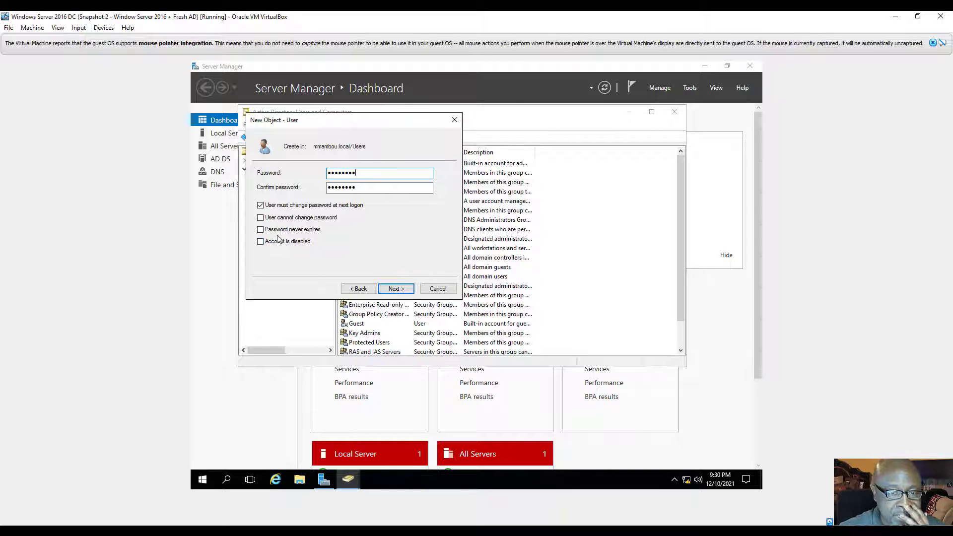
# Step: Clear 'User must change password at next logon' and finish the wizard to create the account
pyautogui.click(261, 206)
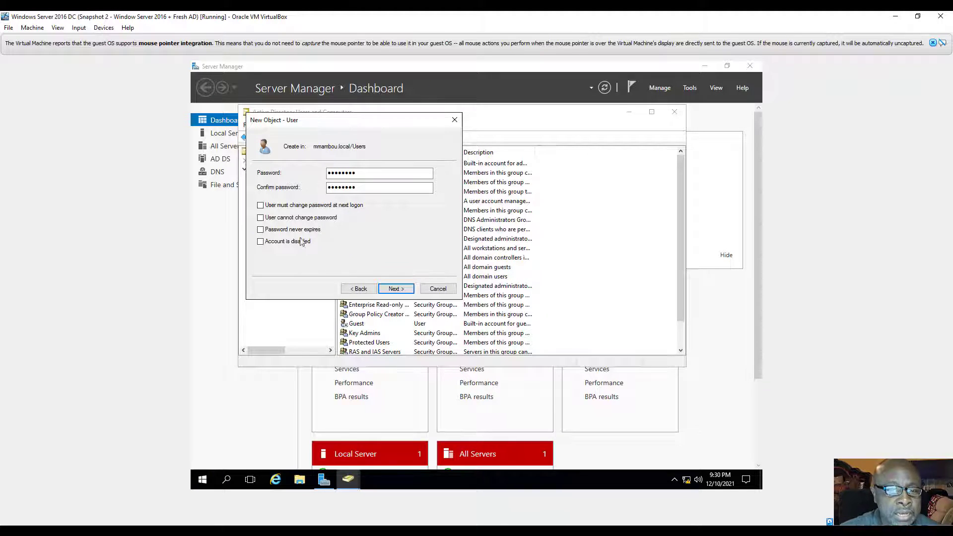
pyautogui.click(396, 290)
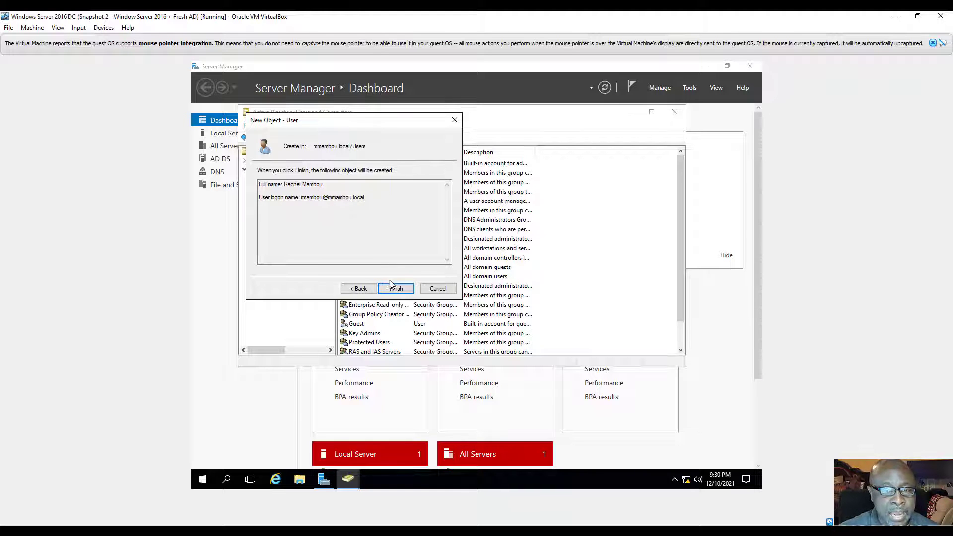
pyautogui.click(396, 289)
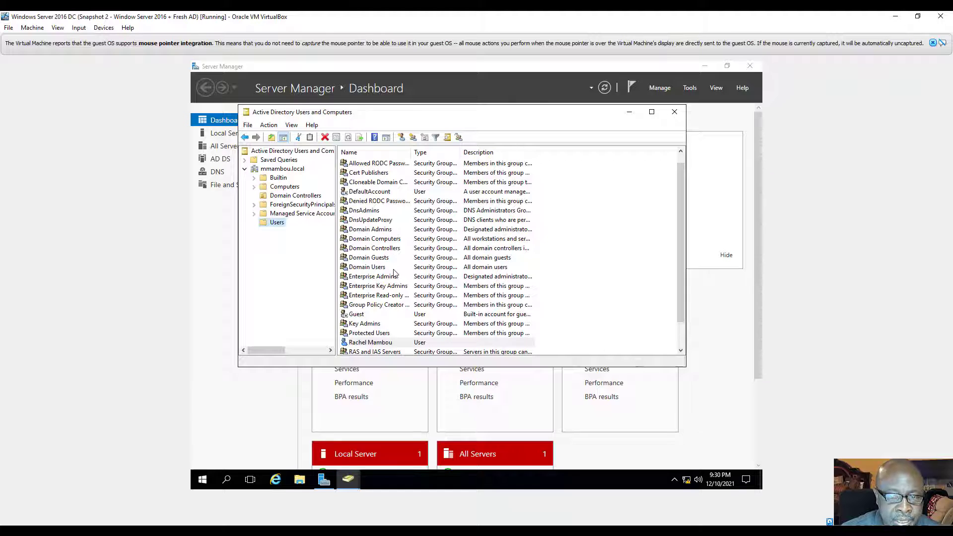
pyautogui.scroll(-1, 394, 273)
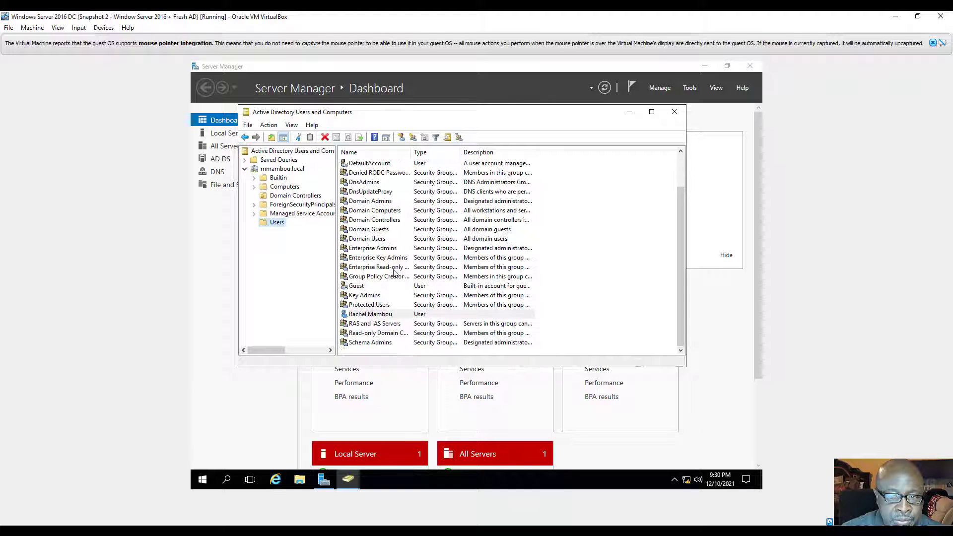
pyautogui.rightClick(395, 316)
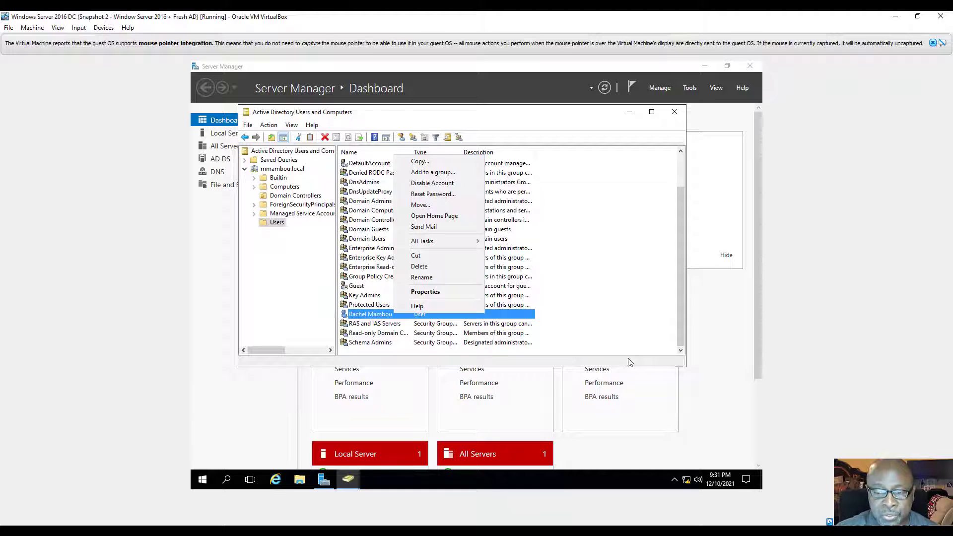
pyautogui.click(716, 361)
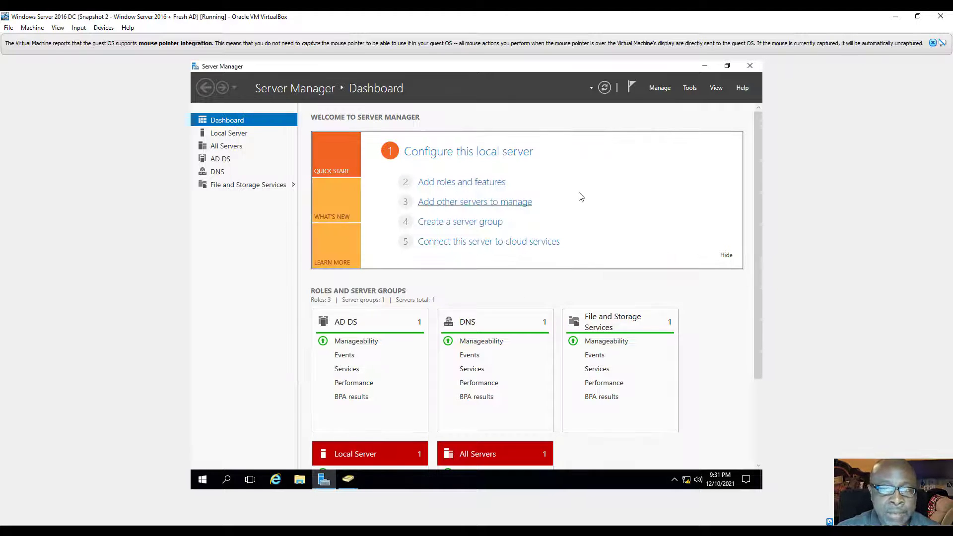
pyautogui.click(348, 479)
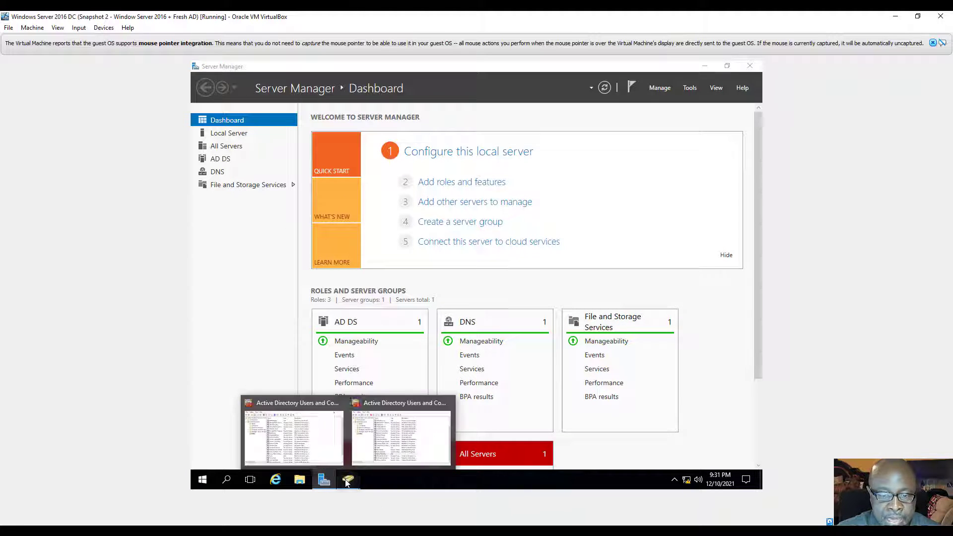
pyautogui.click(394, 442)
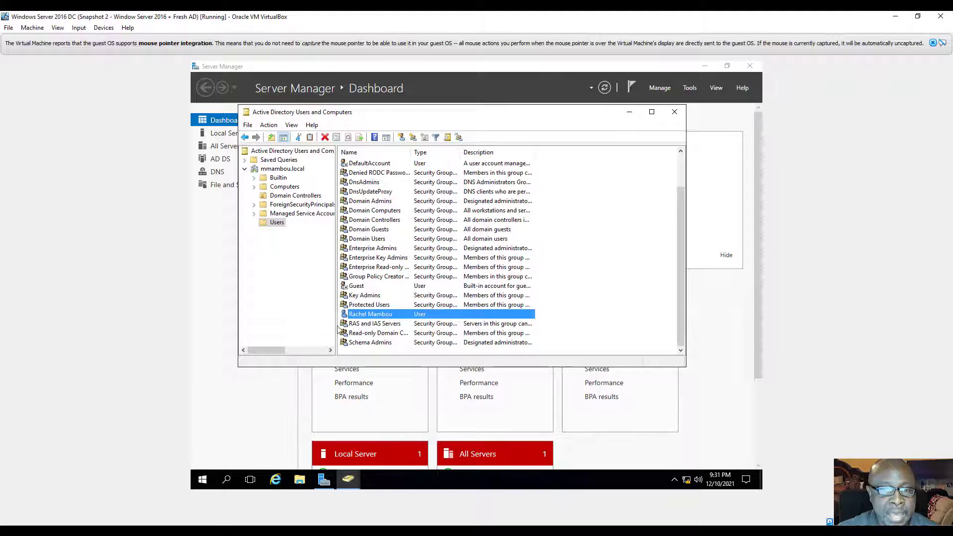
# Step: Open New > User on Users and enter the second user's first, last and logon names
pyautogui.rightClick(276, 223)
pyautogui.moveTo(315, 254)
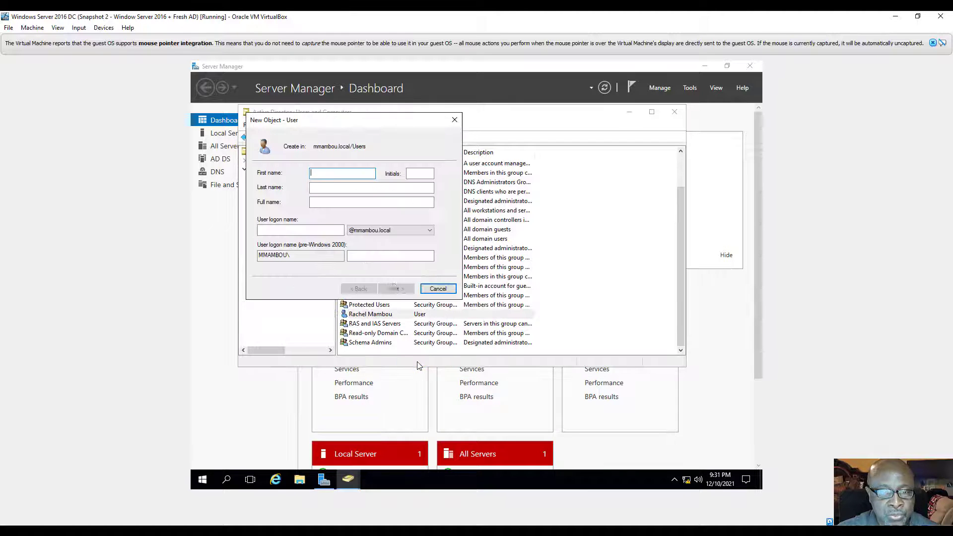
pyautogui.click(417, 362)
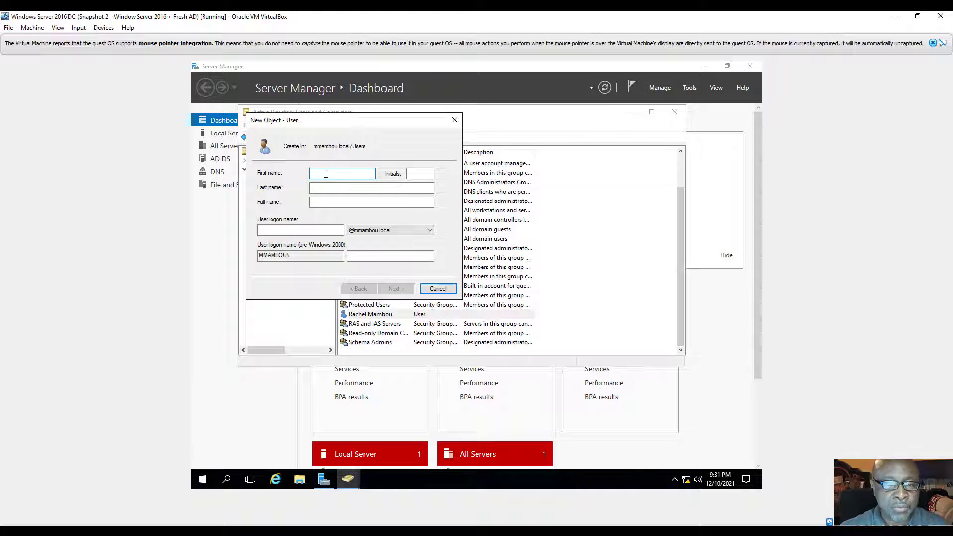
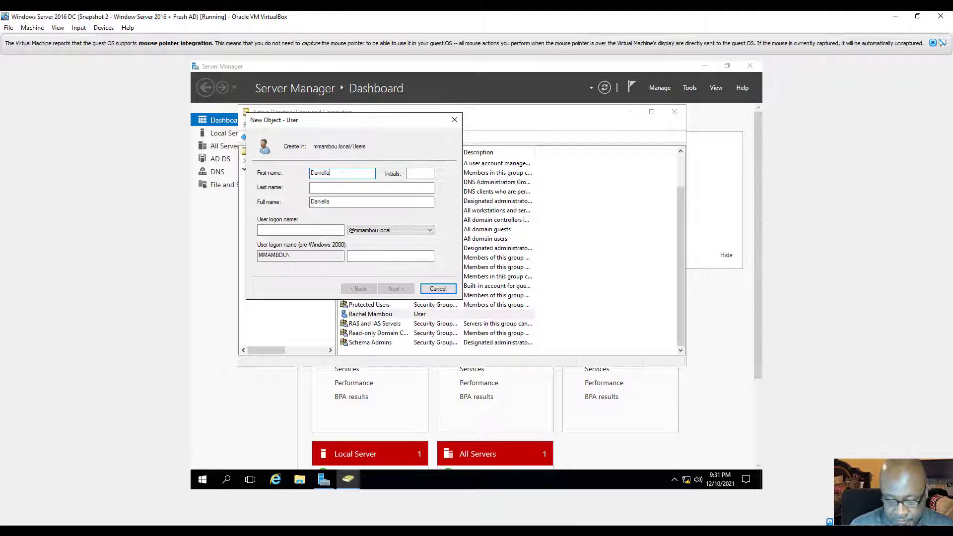
pyautogui.press('Tab')
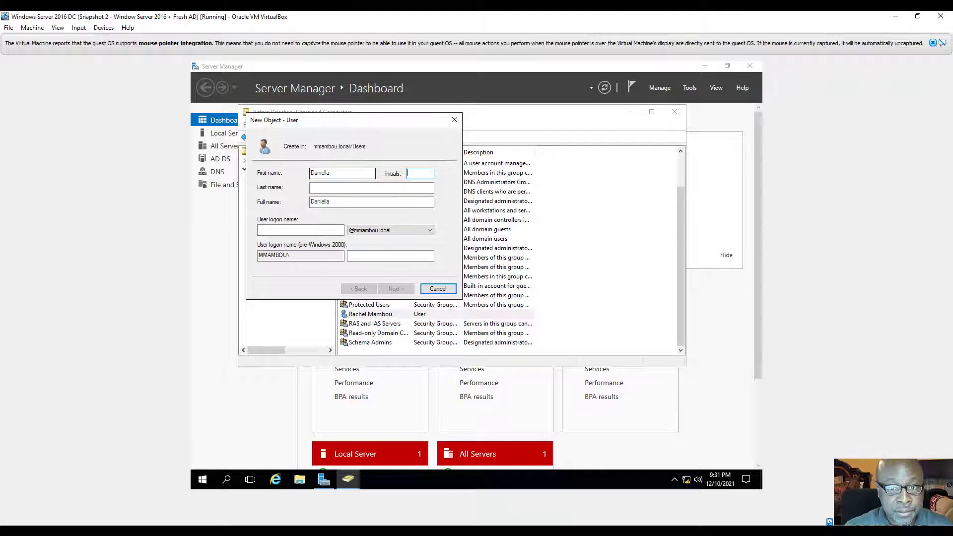
pyautogui.click(332, 188)
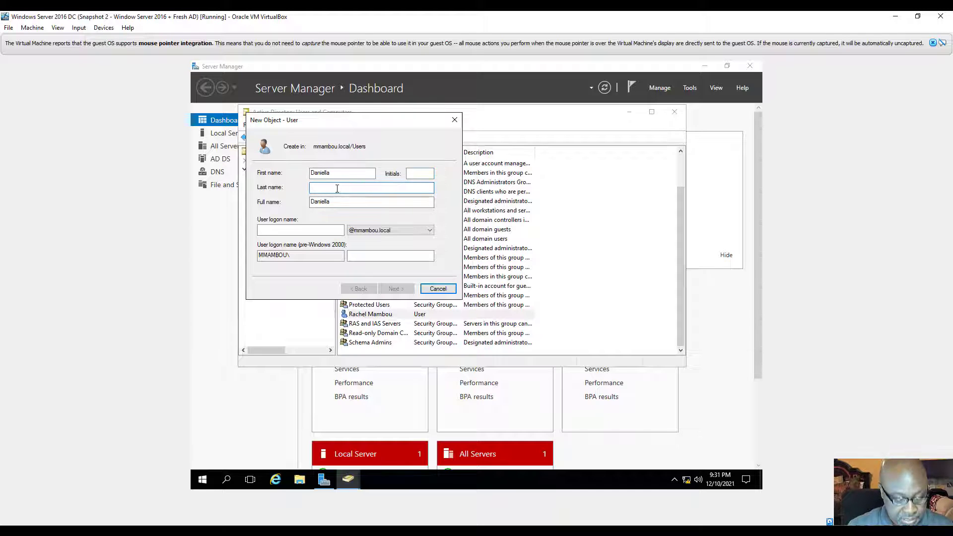
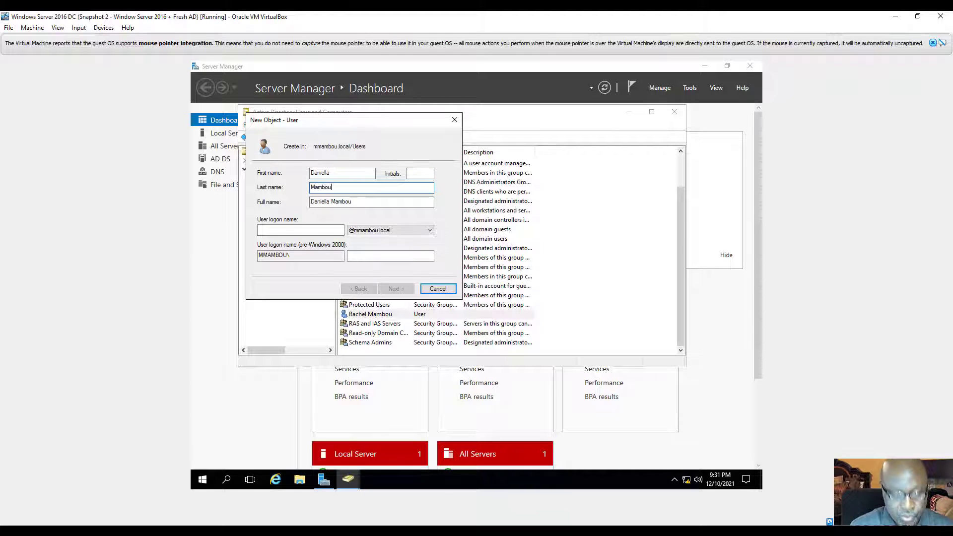
pyautogui.click(302, 230)
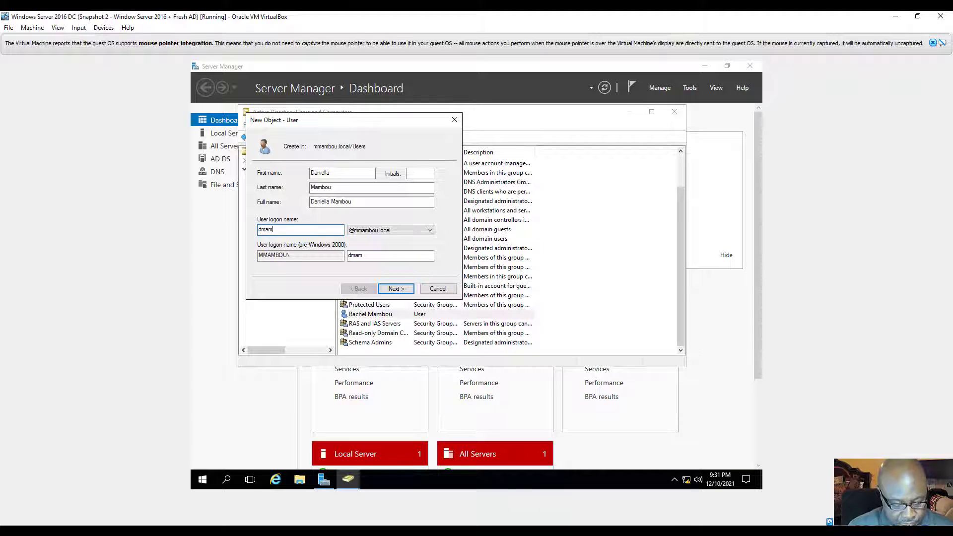
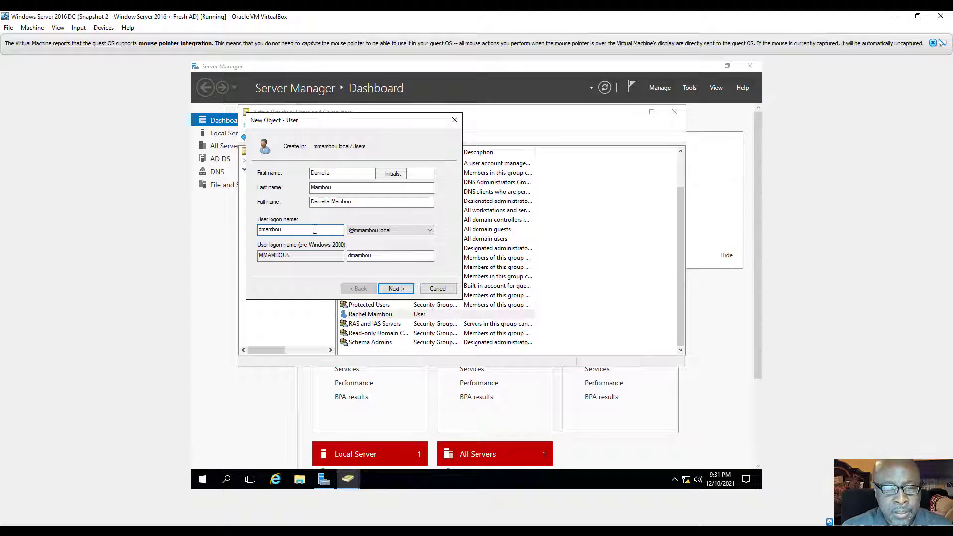
pyautogui.click(396, 289)
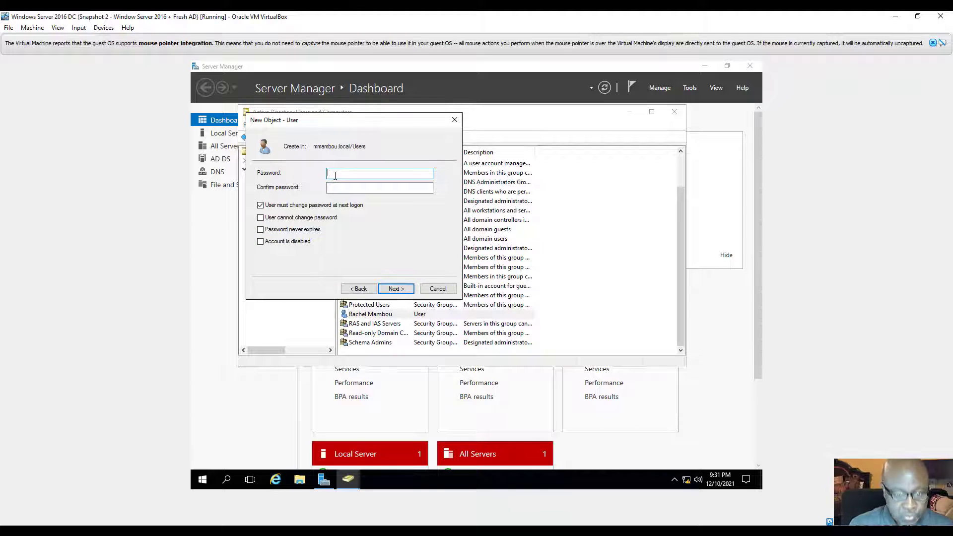
# Step: Enter and confirm the second user's password, disable forced change at next logon, and finish
pyautogui.write('•')
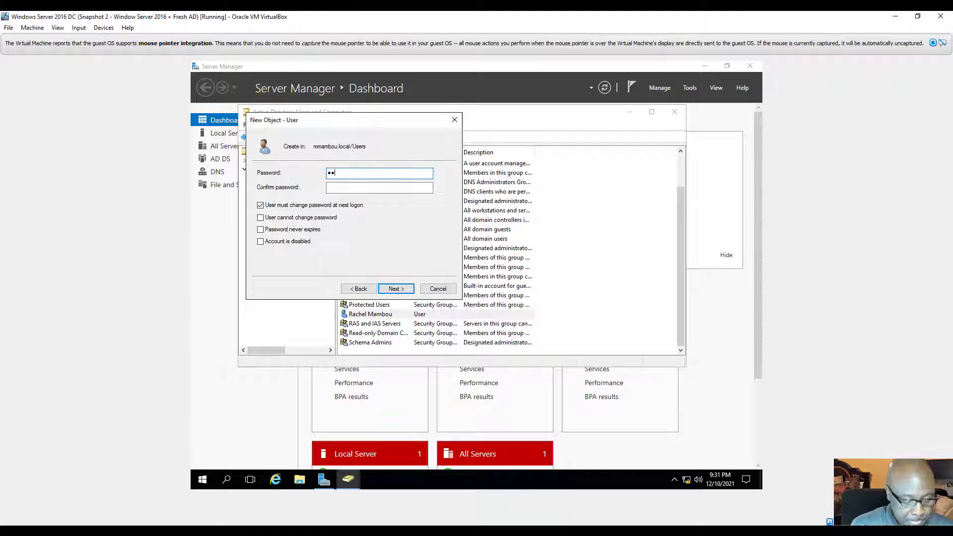
pyautogui.write('•••••')
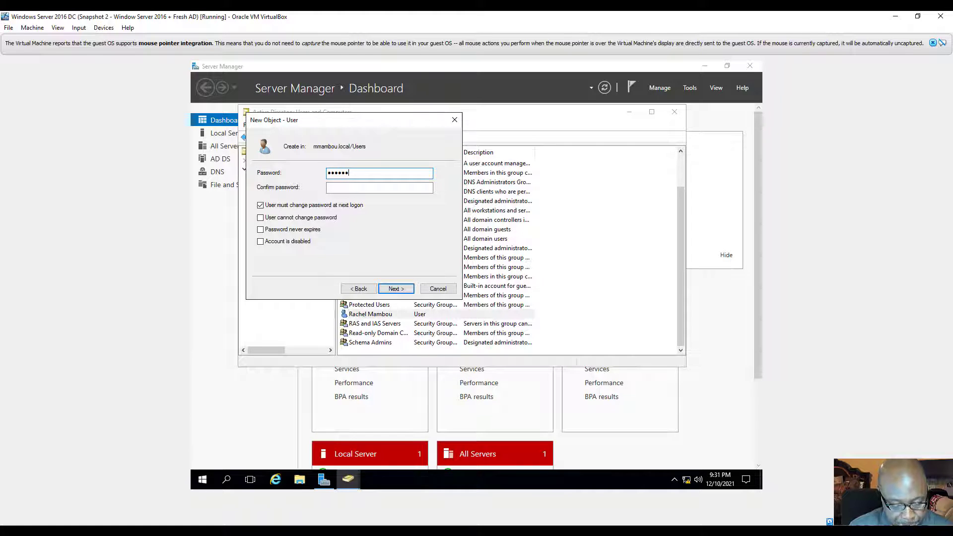
pyautogui.click(342, 188)
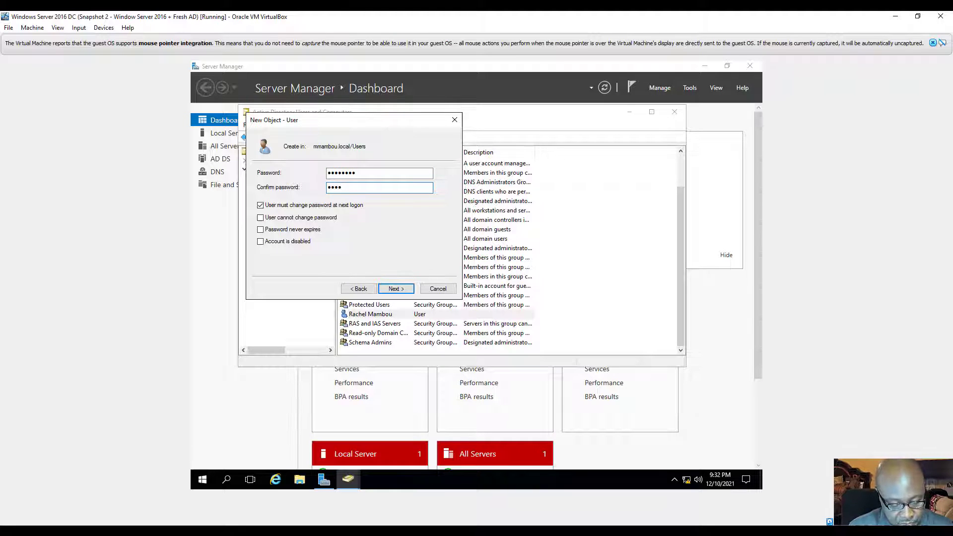
pyautogui.press('BackSpace')
pyautogui.press('BackSpace')
pyautogui.press('BackSpace')
pyautogui.press('BackSpace')
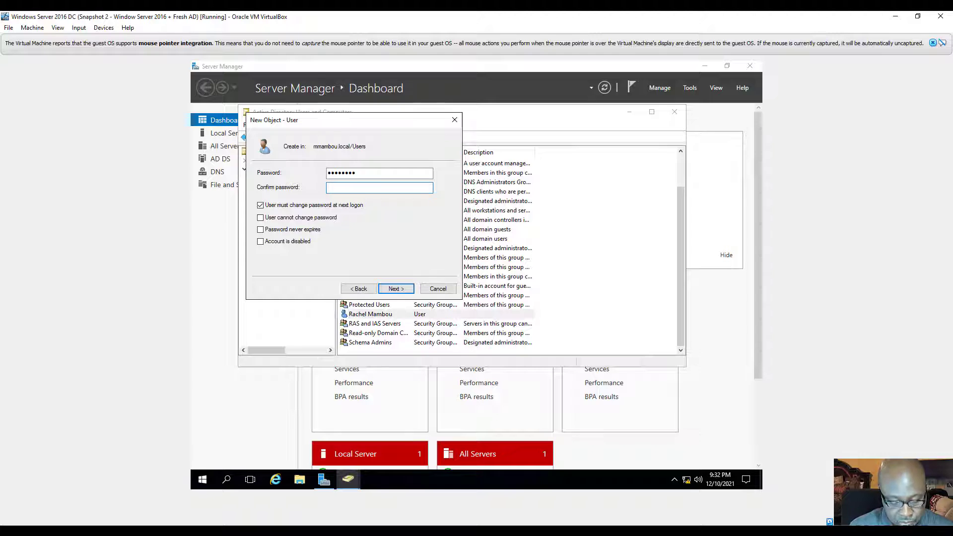
pyautogui.write('****')
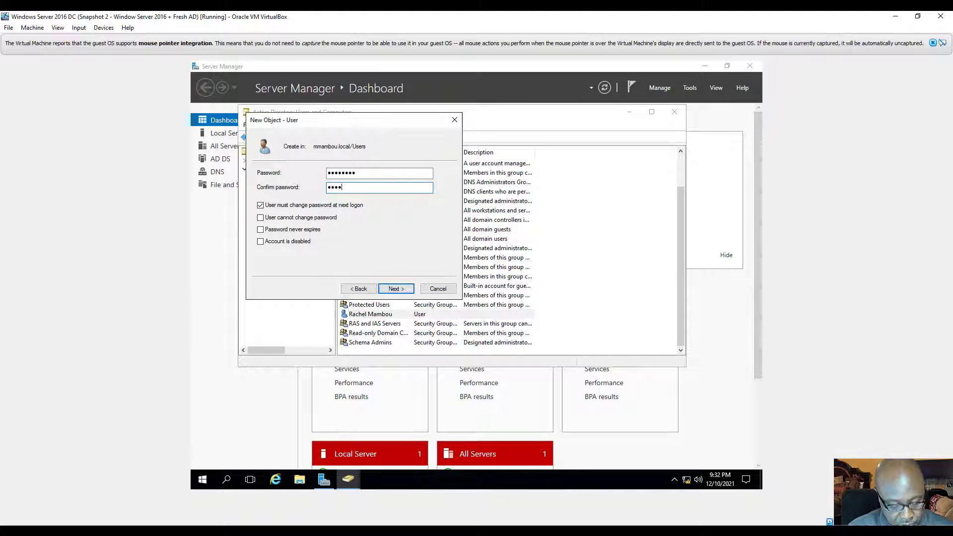
pyautogui.write('****')
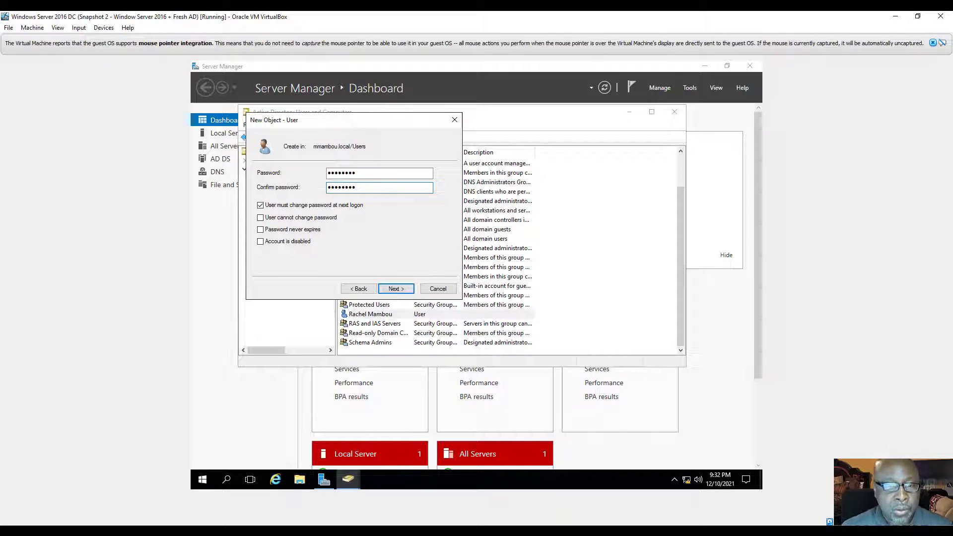
pyautogui.click(260, 206)
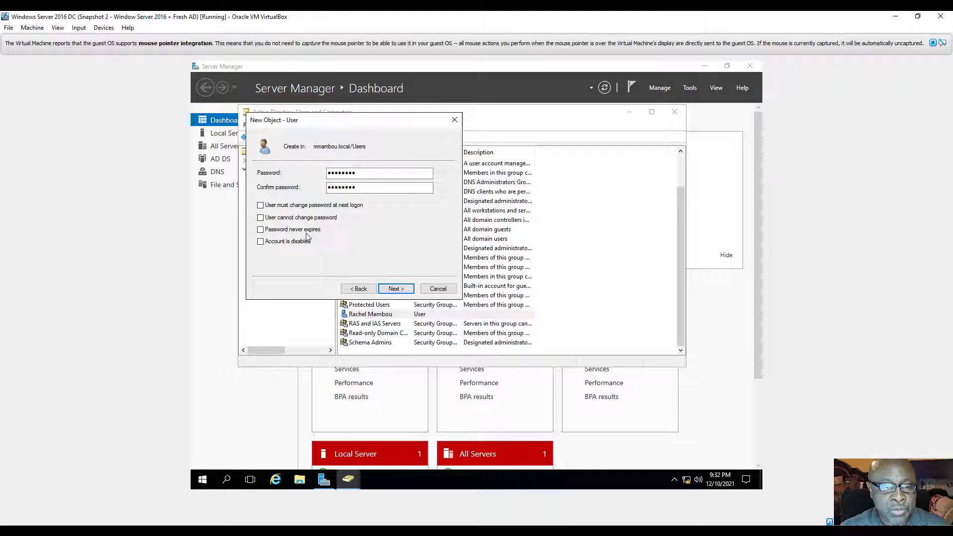
pyautogui.click(395, 289)
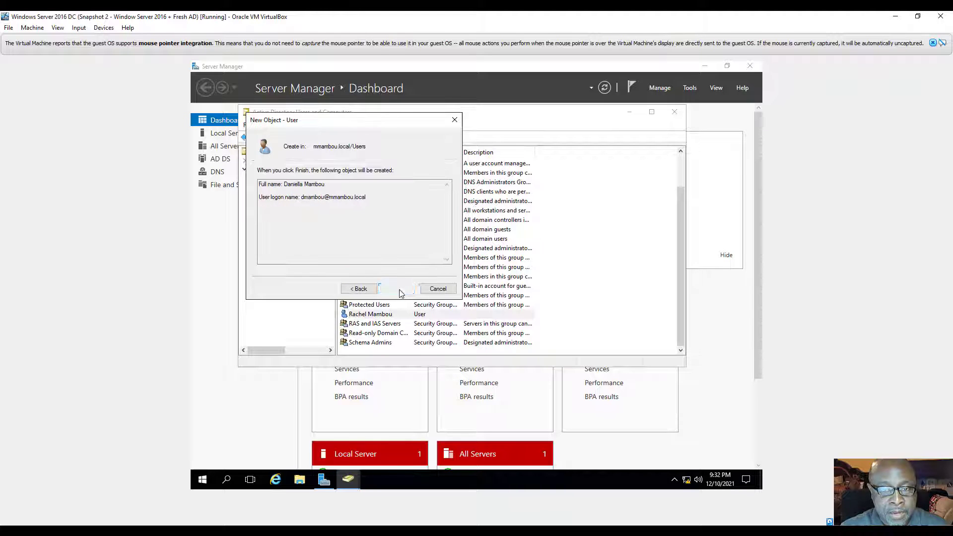
pyautogui.click(396, 289)
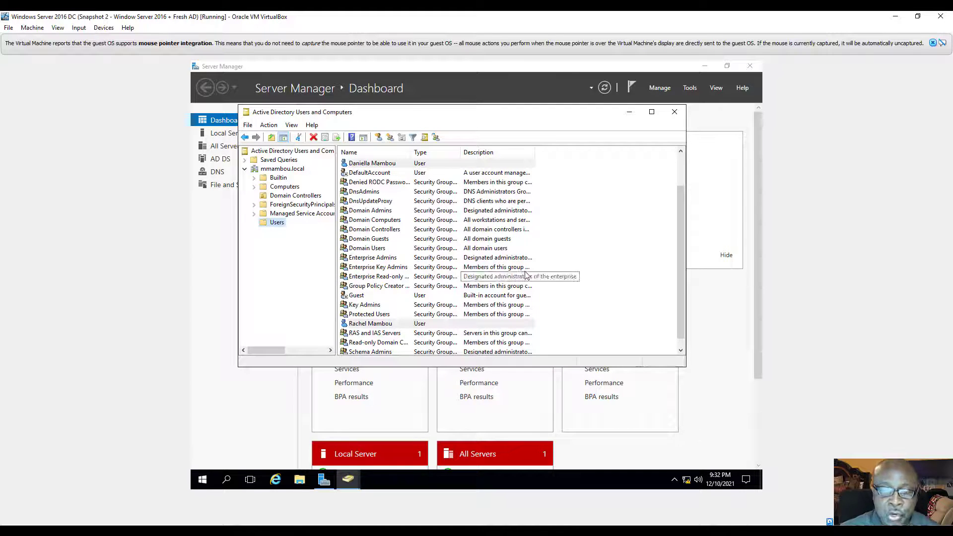
# Step: Create a group named Drivers in Users with Global scope and Distribution type
pyautogui.rightClick(276, 224)
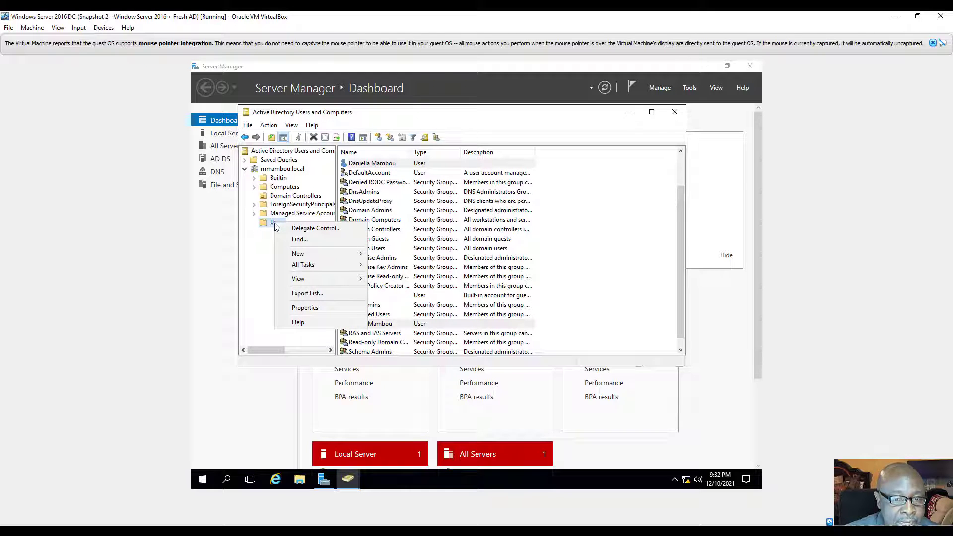
pyautogui.moveTo(307, 255)
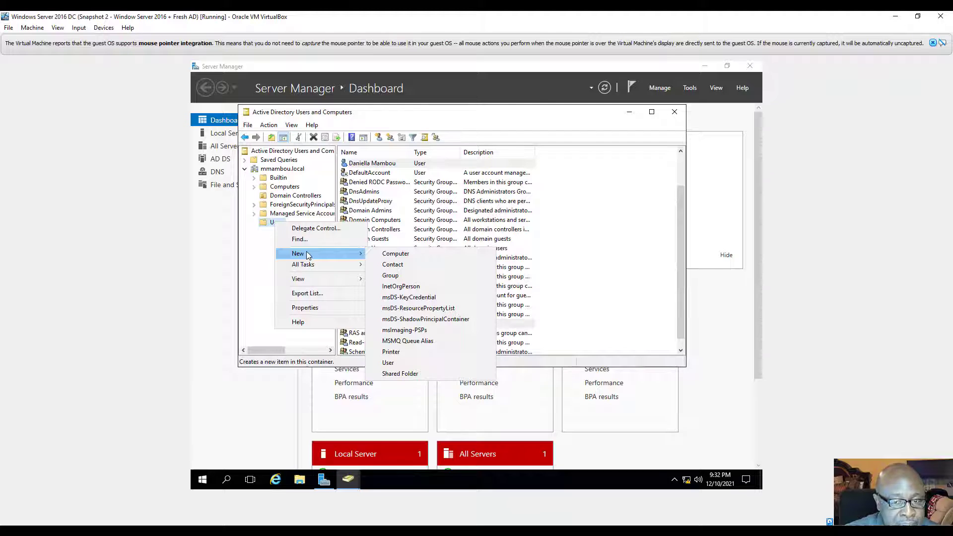
pyautogui.click(401, 277)
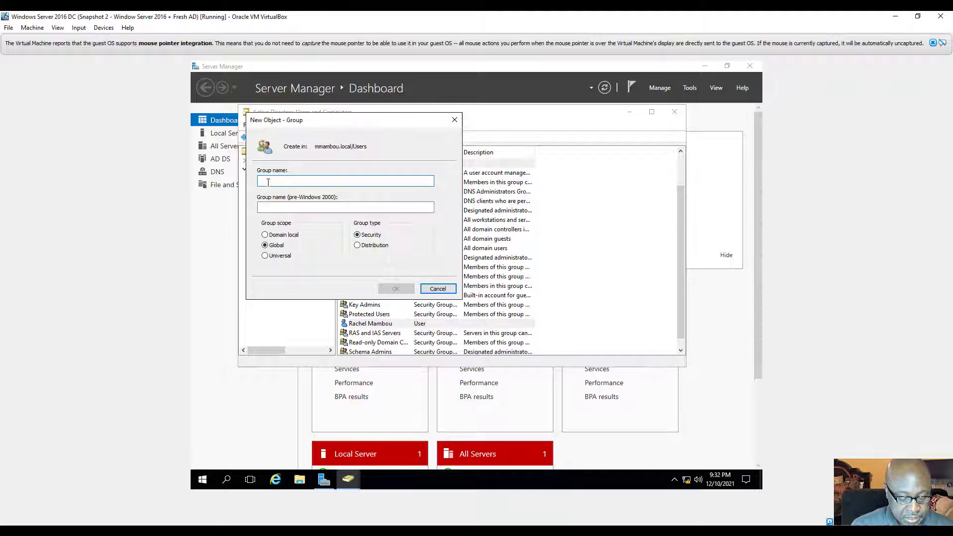
pyautogui.write('Drivers')
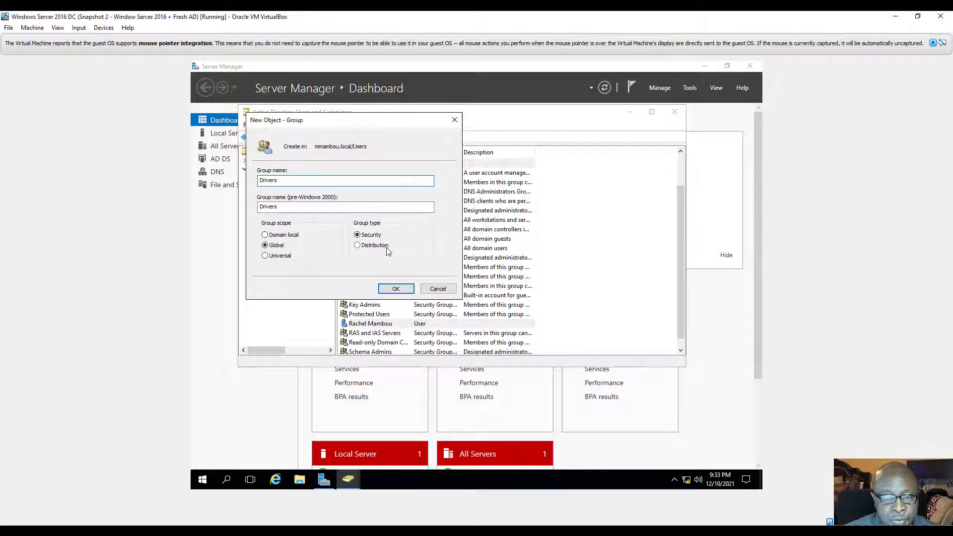
pyautogui.click(357, 246)
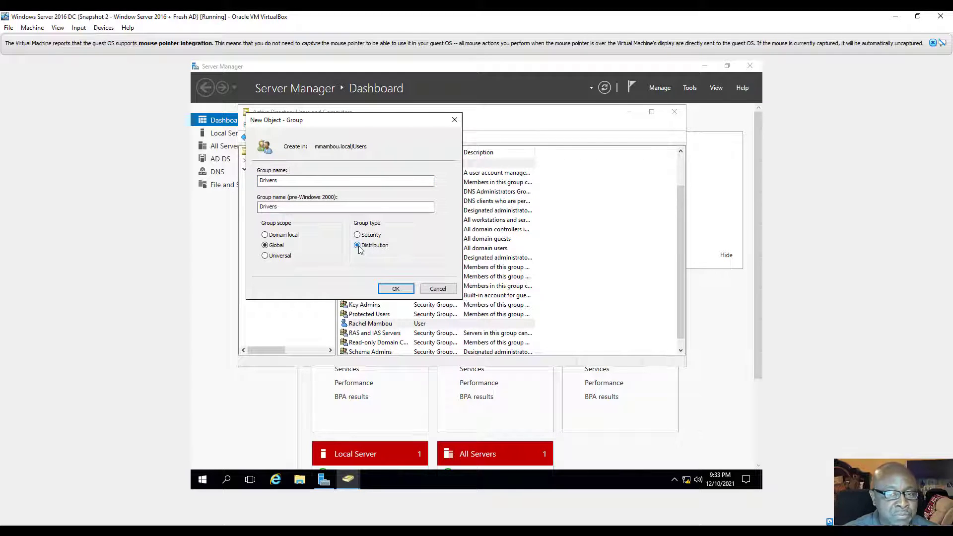
pyautogui.click(396, 289)
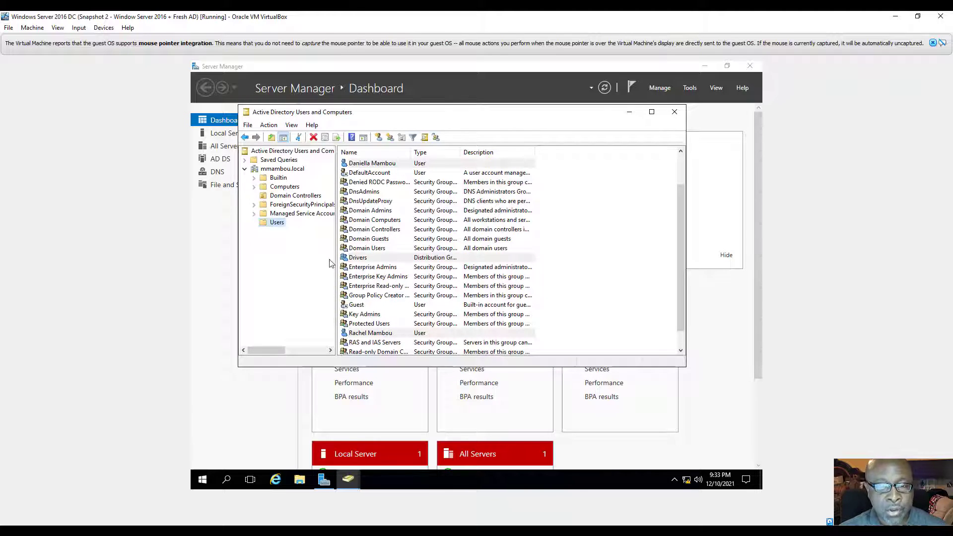
# Step: Create a global Distribution group named 'Maintenance' in the Users container
pyautogui.rightClick(275, 223)
pyautogui.moveTo(323, 253)
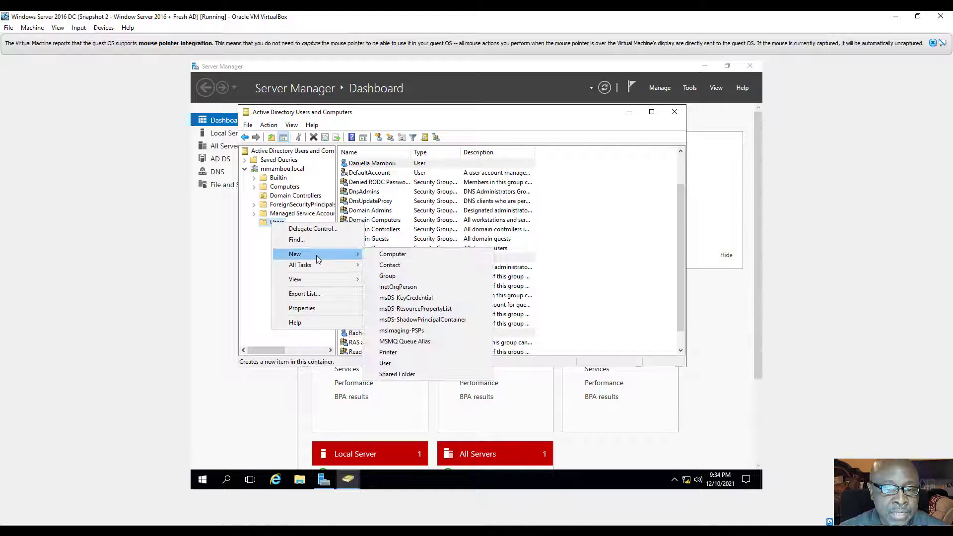
pyautogui.click(397, 276)
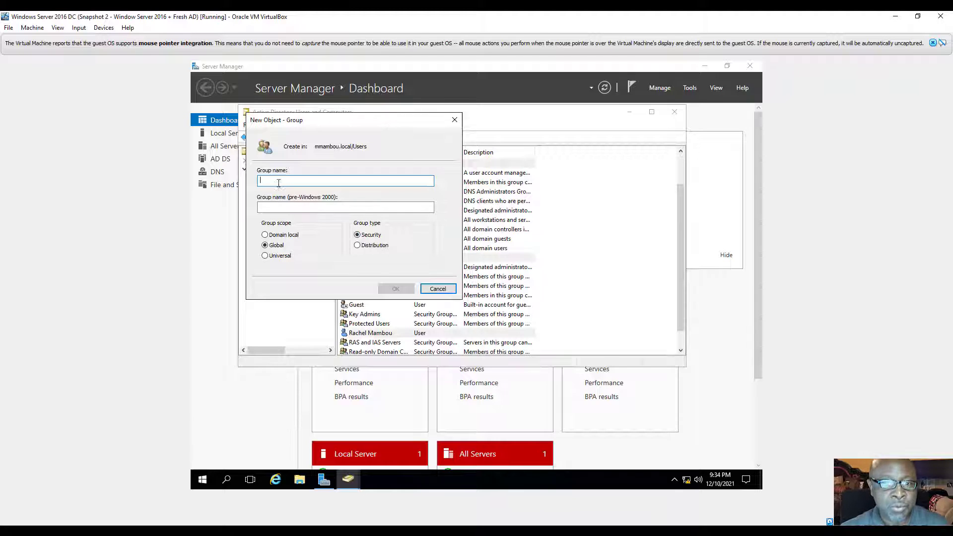
pyautogui.write('Ma')
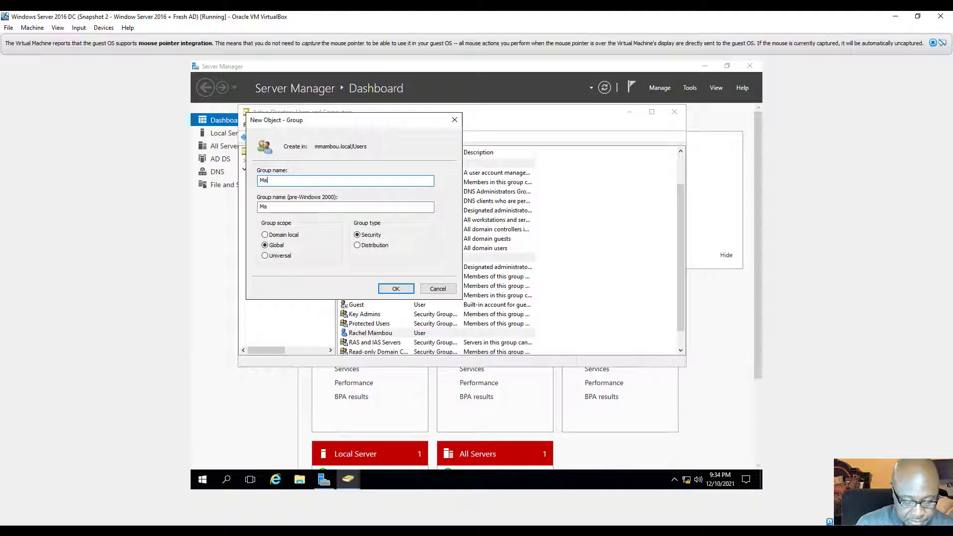
pyautogui.write('intenan')
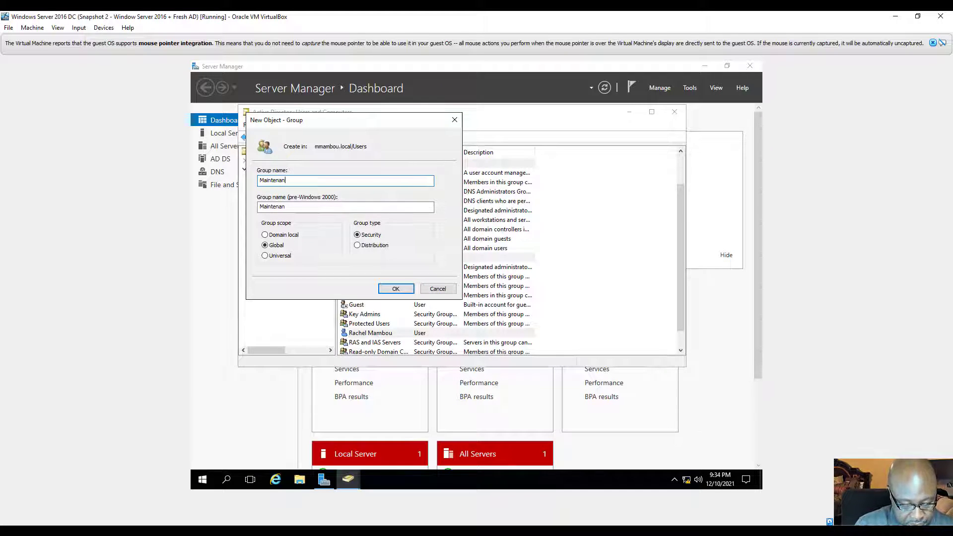
pyautogui.write('ce')
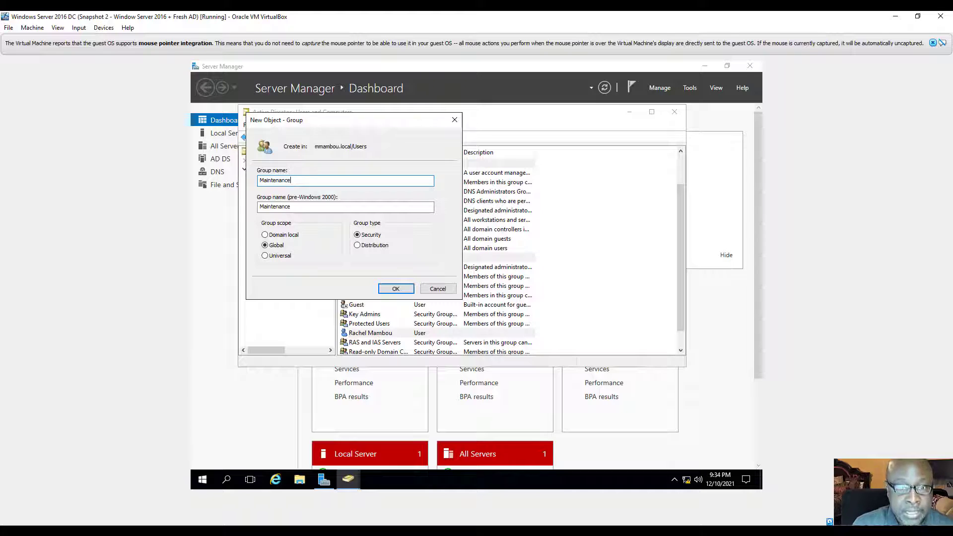
pyautogui.click(367, 246)
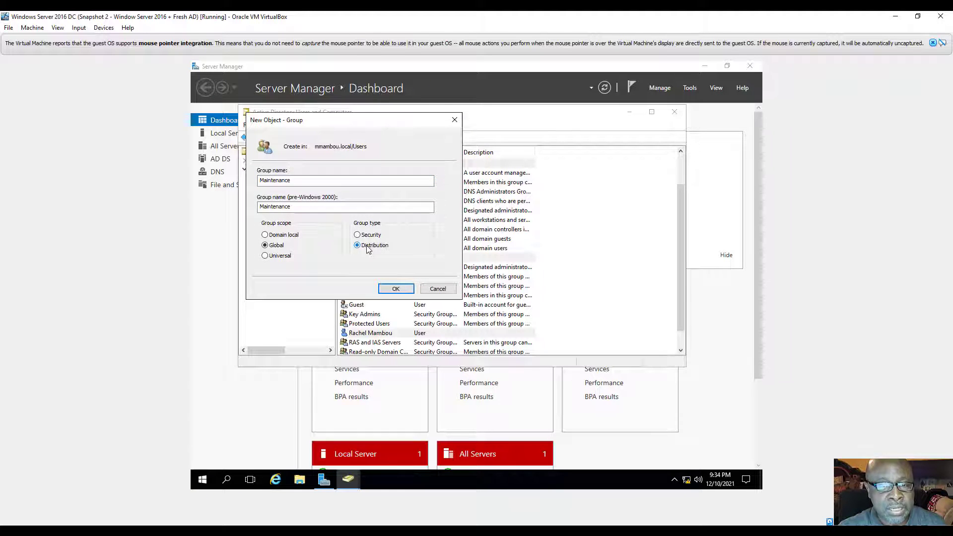
pyautogui.click(396, 289)
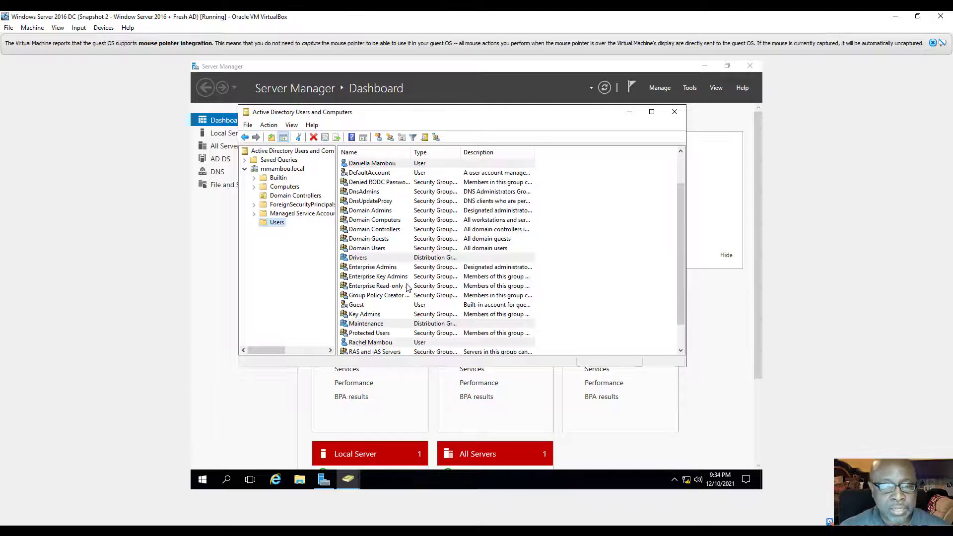
# Step: Create 'Management' in Users, keeping the default Global scope and Security type
pyautogui.rightClick(279, 222)
pyautogui.moveTo(318, 258)
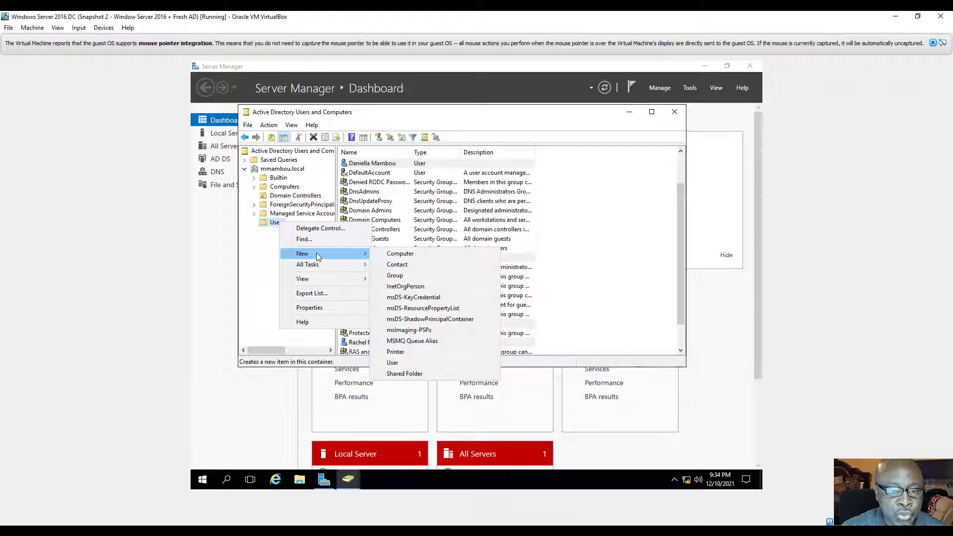
pyautogui.click(404, 277)
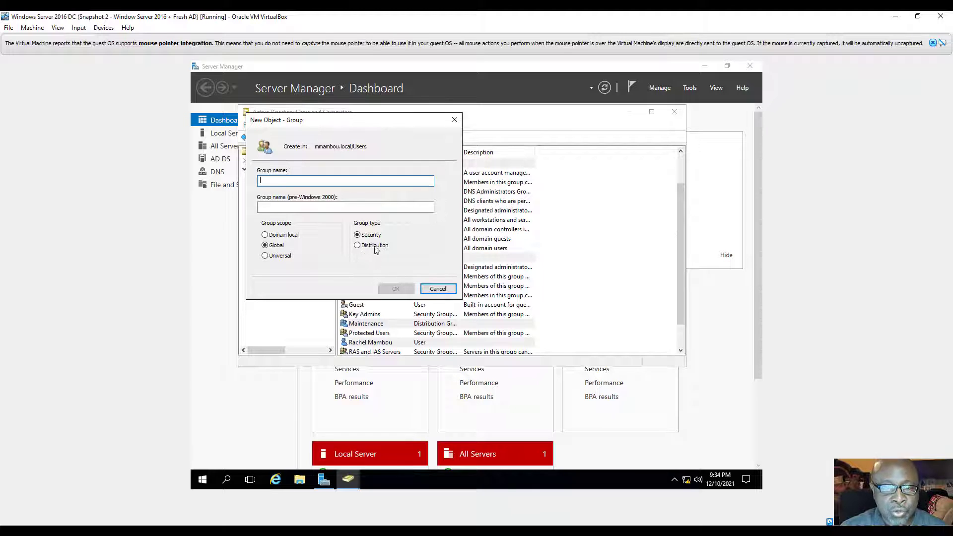
pyautogui.write('M')
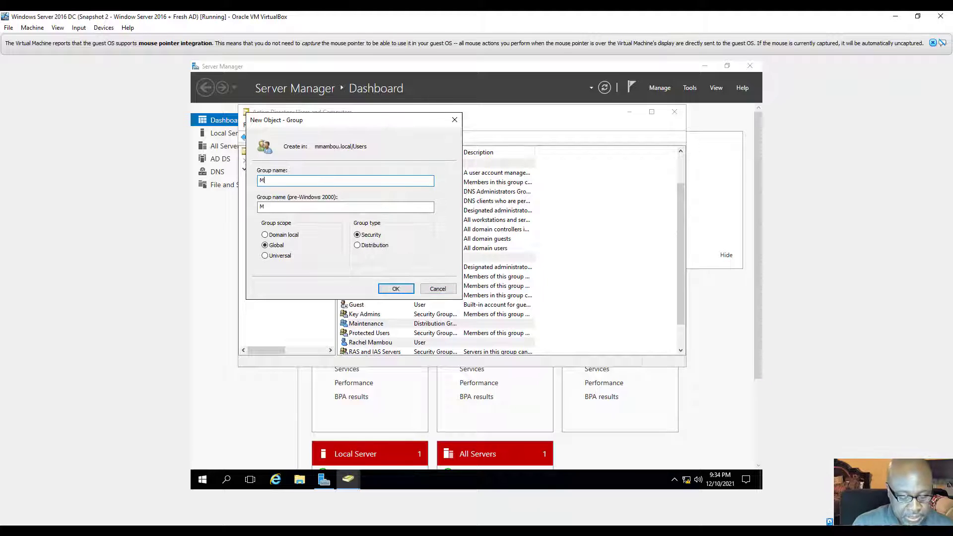
pyautogui.write('anage')
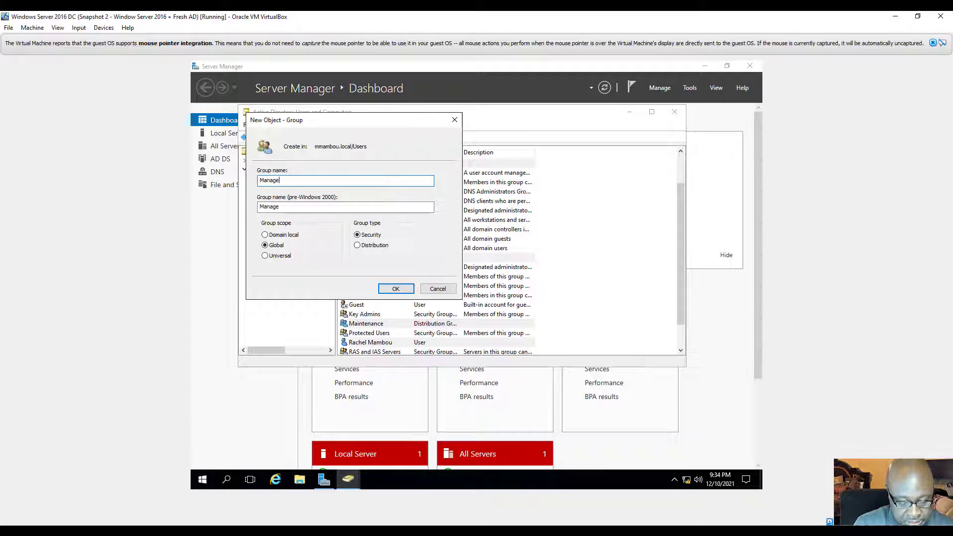
pyautogui.write('ment')
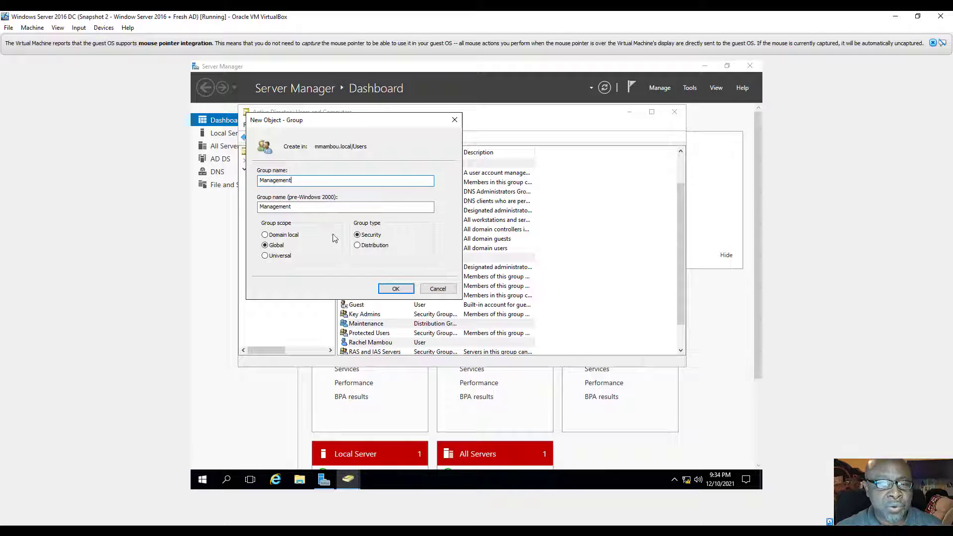
pyautogui.click(397, 289)
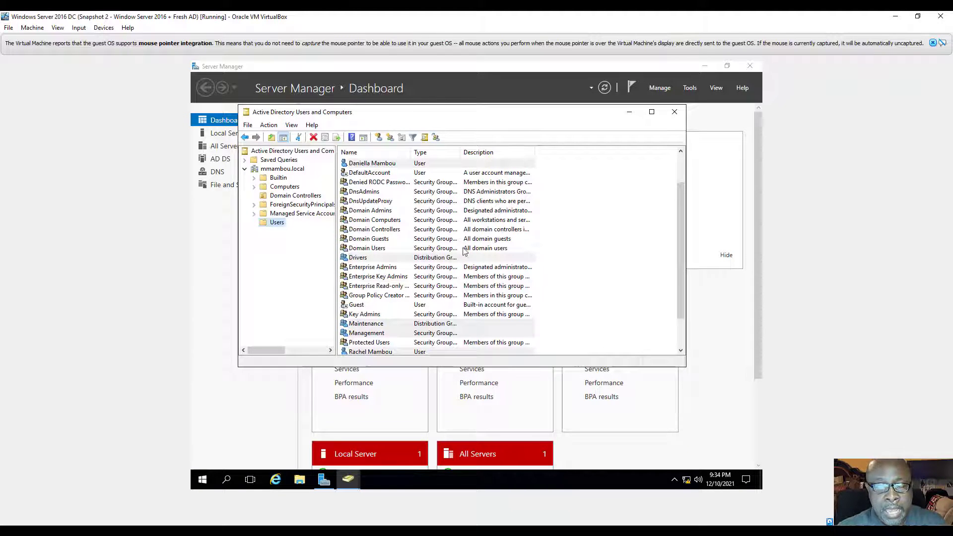